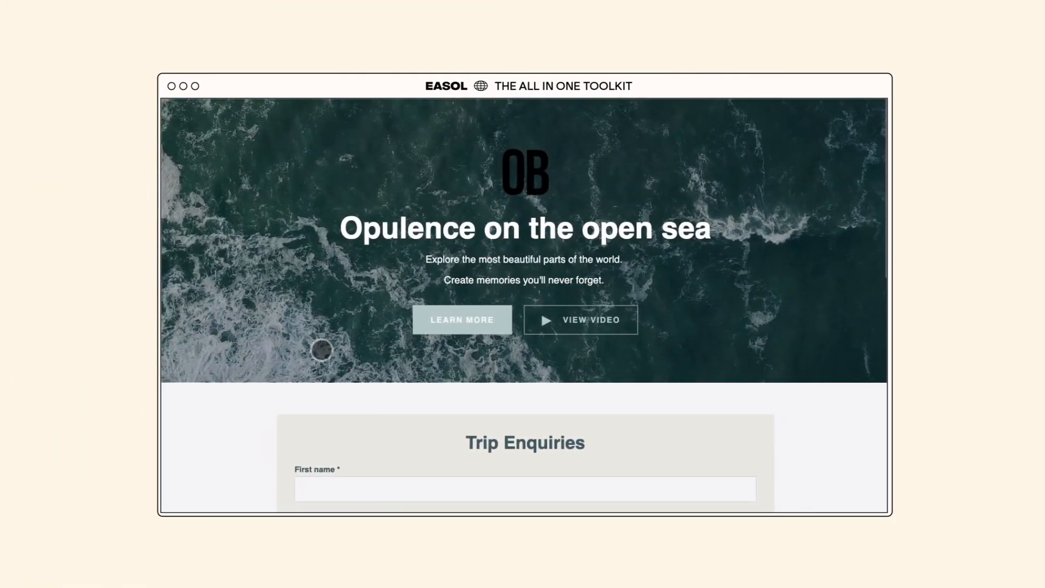
- Enter the enquirer's first name, last name and e-mail in the Trip Enquiries form
{"action": "scroll", "coordinate": [628, 350], "scroll_direction": "down", "scroll_amount": 6}
{"action": "left_click", "coordinate": [306, 148]}
{"action": "key", "text": "Tab"}
{"action": "key", "text": "Tab"}
- Request New Trip Ideas, location Other, date 01052025, with a Maldives scuba-diving note, and submit
{"action": "left_click", "coordinate": [315, 290]}
{"action": "left_click", "coordinate": [317, 316]}
{"action": "left_click", "coordinate": [317, 351]}
{"action": "left_click", "coordinate": [318, 431]}
{"action": "scroll", "coordinate": [289, 376], "scroll_direction": "down", "scroll_amount": 2}
{"action": "left_click", "coordinate": [306, 353]}
{"action": "type", "text": "01052025"}
{"action": "left_click", "coordinate": [322, 399]}
{"action": "type", "text": "What about a trip to the Maldives? And scuba diving packages would be dope!"}
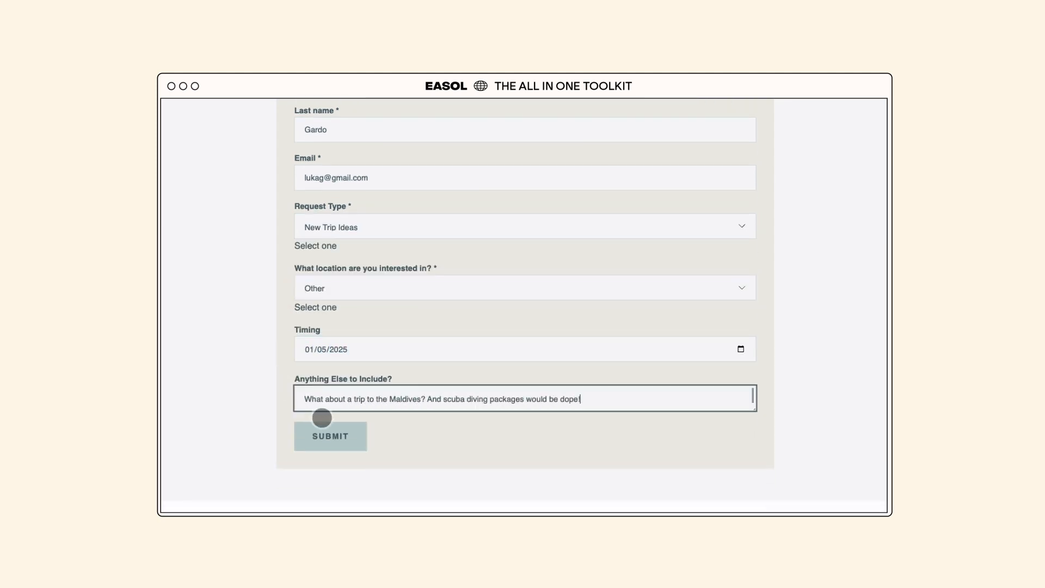
{"action": "left_click", "coordinate": [325, 438]}
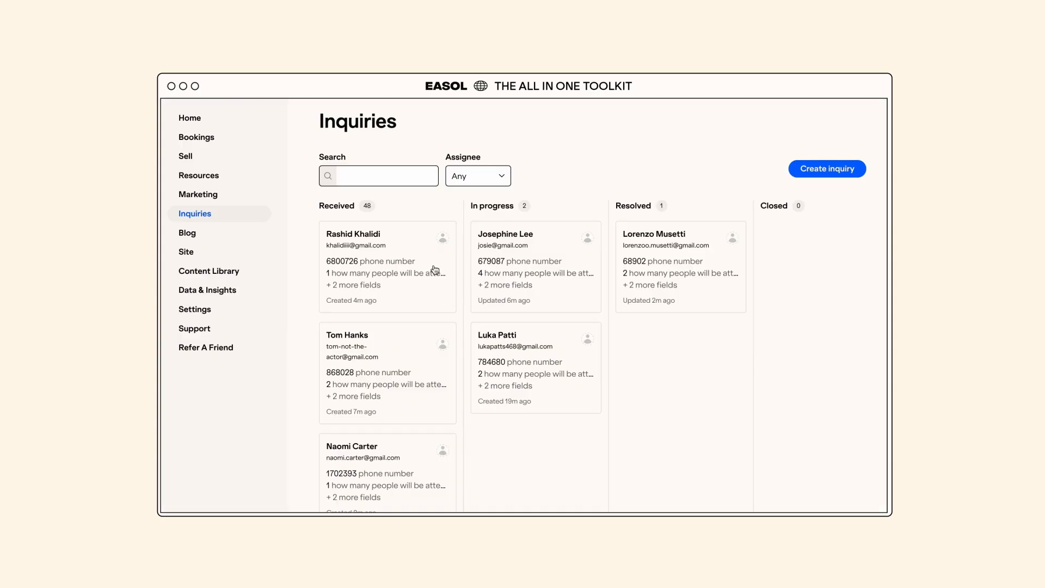
- Preview the in-progress Maldives inquiry's linked recommendation as the customer sees it
{"action": "left_click", "coordinate": [562, 397]}
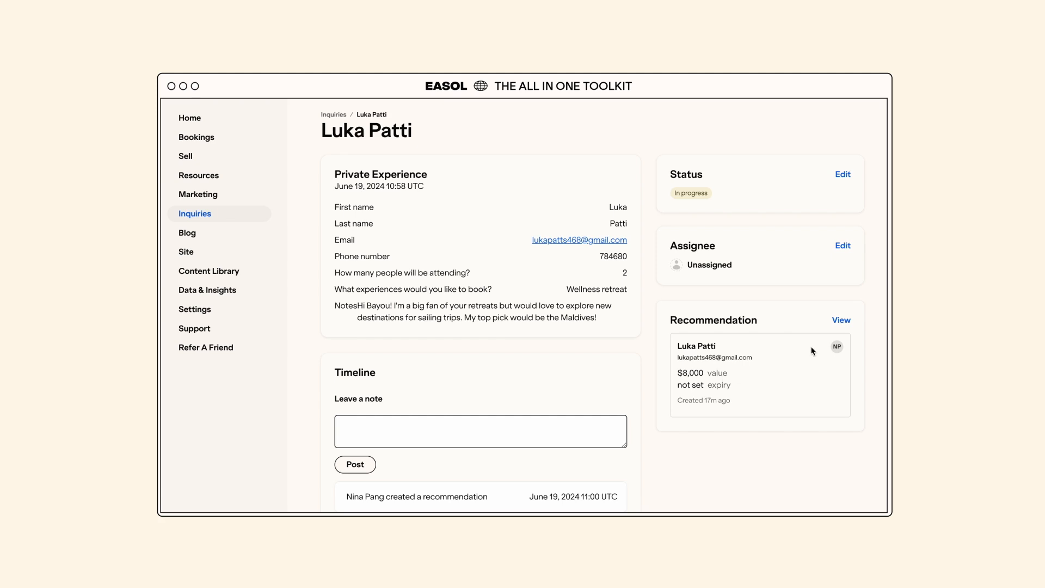
{"action": "left_click", "coordinate": [841, 320]}
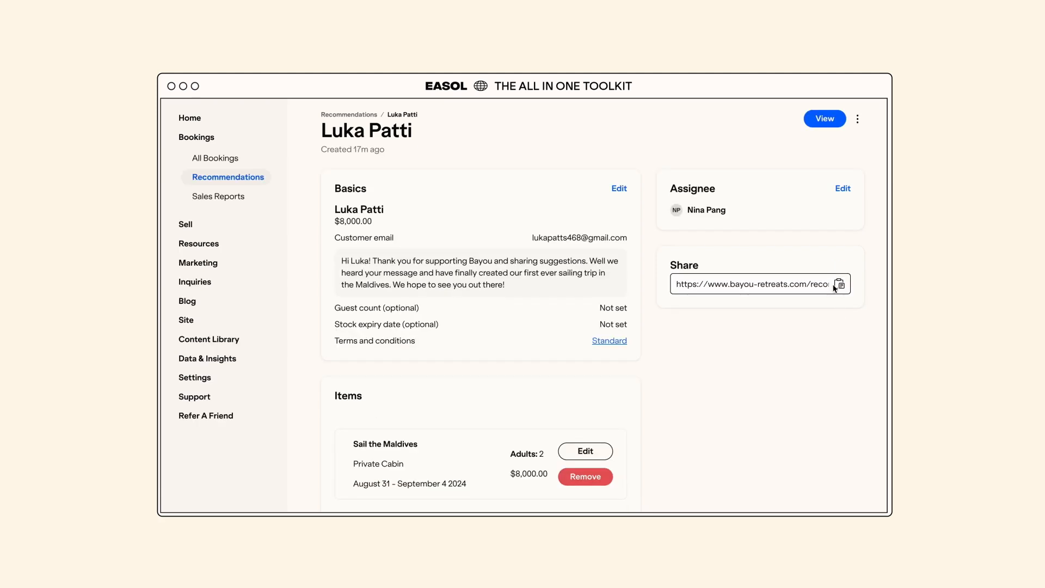
{"action": "left_click", "coordinate": [824, 120]}
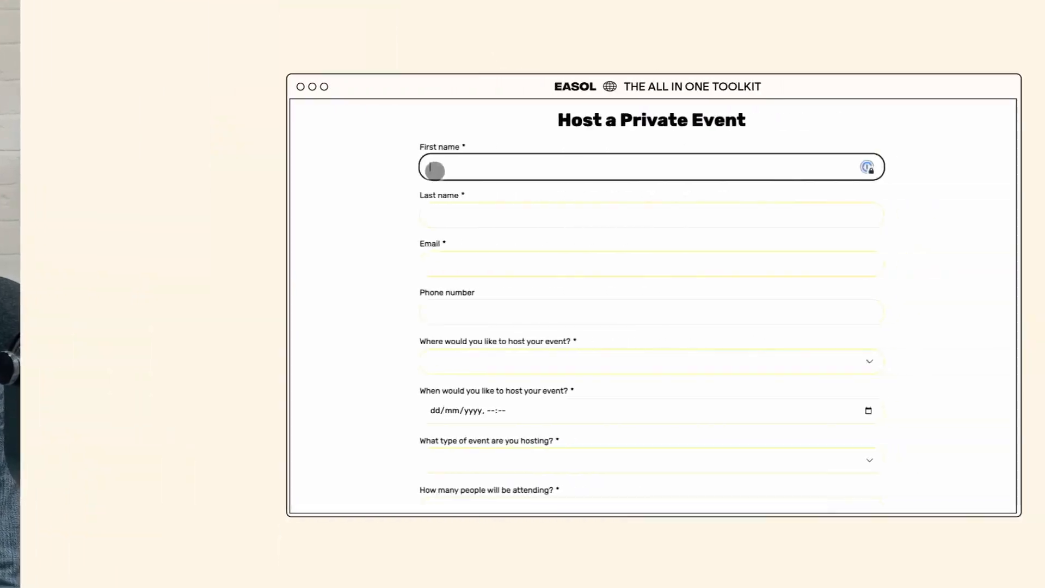
- Enter the guest's first name, last name, e-mail and phone number in the event form
{"action": "key", "text": "Tab"}
{"action": "key", "text": "Tab"}
{"action": "key", "text": "Tab"}
- Set the event location to London, date 08/08/2024 and time 20:30
{"action": "left_click", "coordinate": [305, 362]}
{"action": "left_click", "coordinate": [298, 370]}
{"action": "scroll", "coordinate": [301, 327], "scroll_direction": "down", "scroll_amount": 3}
{"action": "left_click", "coordinate": [304, 279]}
{"action": "type", "text": "08082024"}
{"action": "left_click", "coordinate": [359, 281]}
{"action": "type", "text": "2030"}
- Choose Birthday with 25 guests and start a comment about bowling lanes and karaoke
{"action": "left_click", "coordinate": [320, 330]}
{"action": "left_click", "coordinate": [320, 351]}
{"action": "left_click", "coordinate": [320, 380]}
{"action": "type", "text": "25"}
{"action": "left_click", "coordinate": [314, 427]}
{"action": "type", "text": "I would like to host a b"}
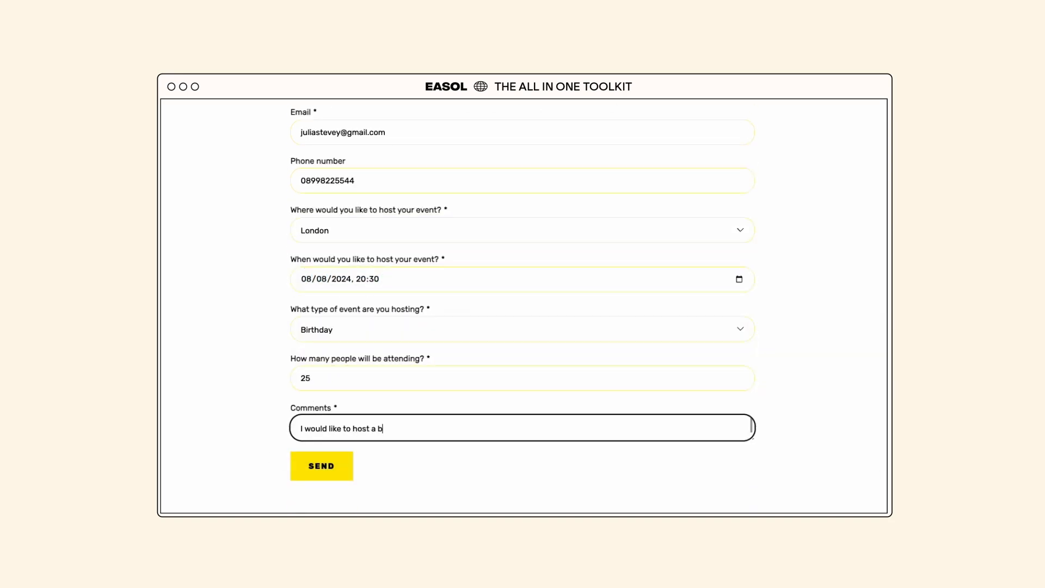
{"action": "type", "text": "irthday party with 5 bowling lanes and a private karaoke room - can you accommodate? :"}
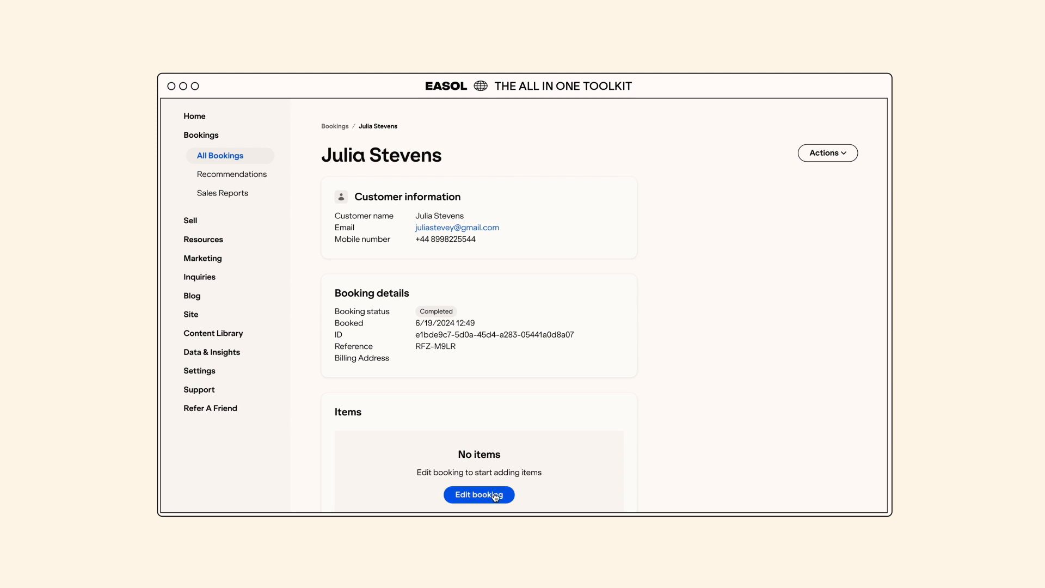
- Add the VIP Birthday Package to the empty booking
{"action": "left_click", "coordinate": [495, 495]}
{"action": "left_click", "coordinate": [820, 119]}
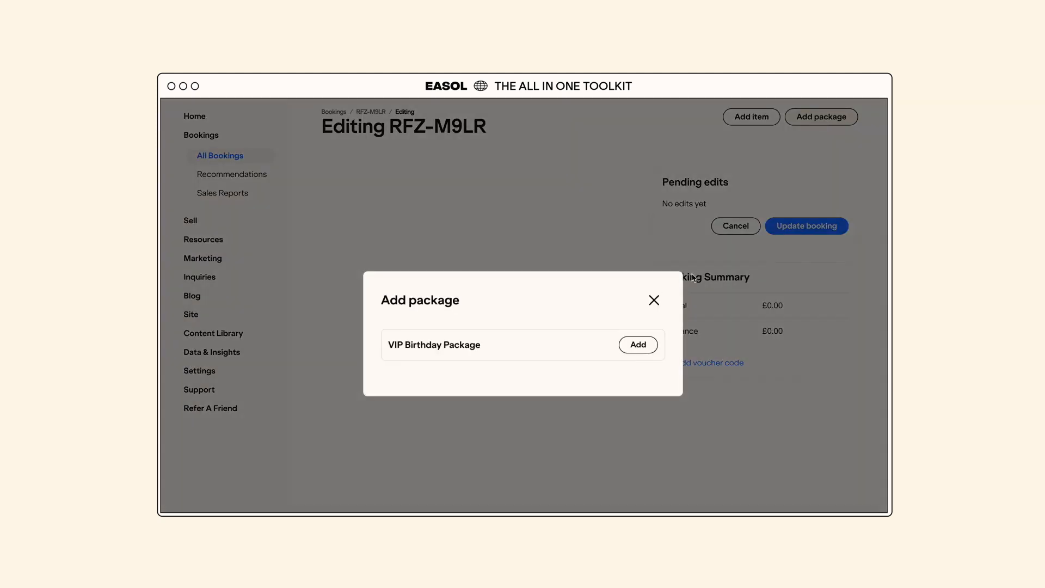
{"action": "left_click", "coordinate": [642, 344]}
- Set the package to 25 guests on 8 August 2024 at 08:30 PM and build it
{"action": "left_click", "coordinate": [562, 236]}
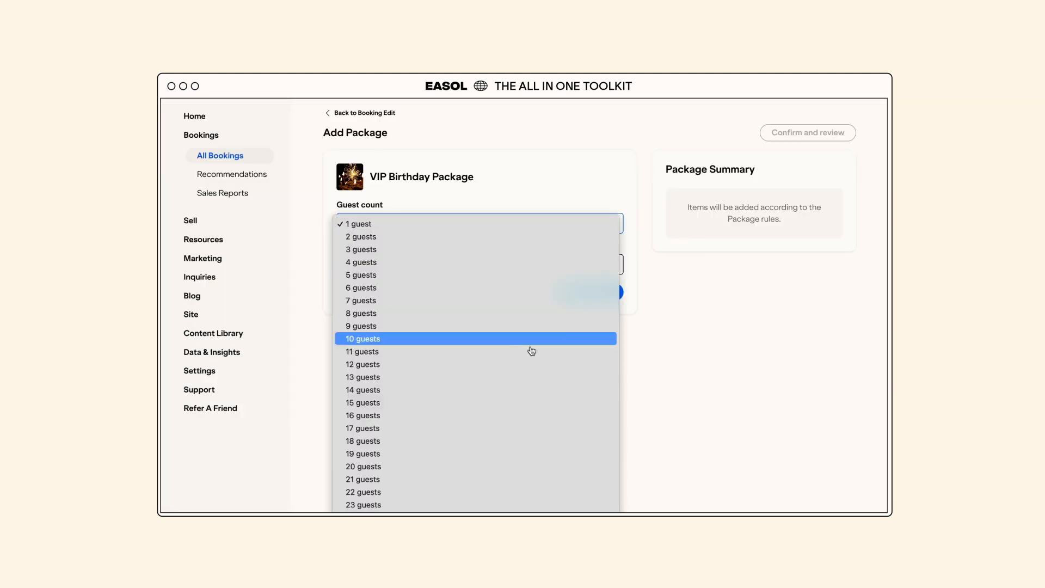
{"action": "left_click", "coordinate": [480, 530]}
{"action": "left_click", "coordinate": [395, 264]}
{"action": "left_click", "coordinate": [474, 108]}
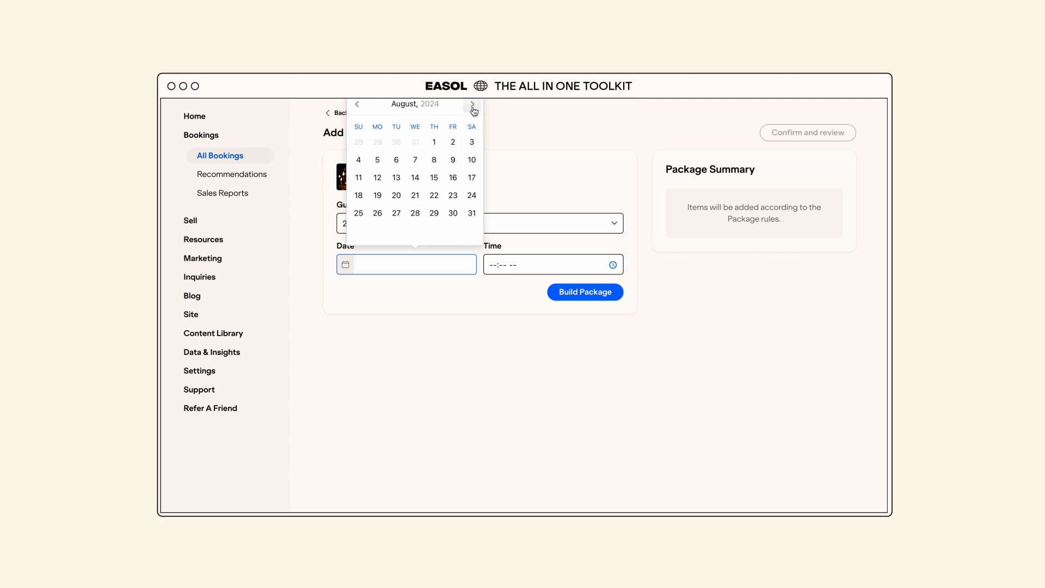
{"action": "left_click", "coordinate": [473, 106]}
{"action": "left_click", "coordinate": [434, 160]}
{"action": "left_click", "coordinate": [495, 264]}
{"action": "type", "text": "0830p"}
{"action": "left_click", "coordinate": [566, 293]}
- Review the added package and confirm the updated booking
{"action": "scroll", "coordinate": [566, 294], "scroll_direction": "down", "scroll_amount": 3}
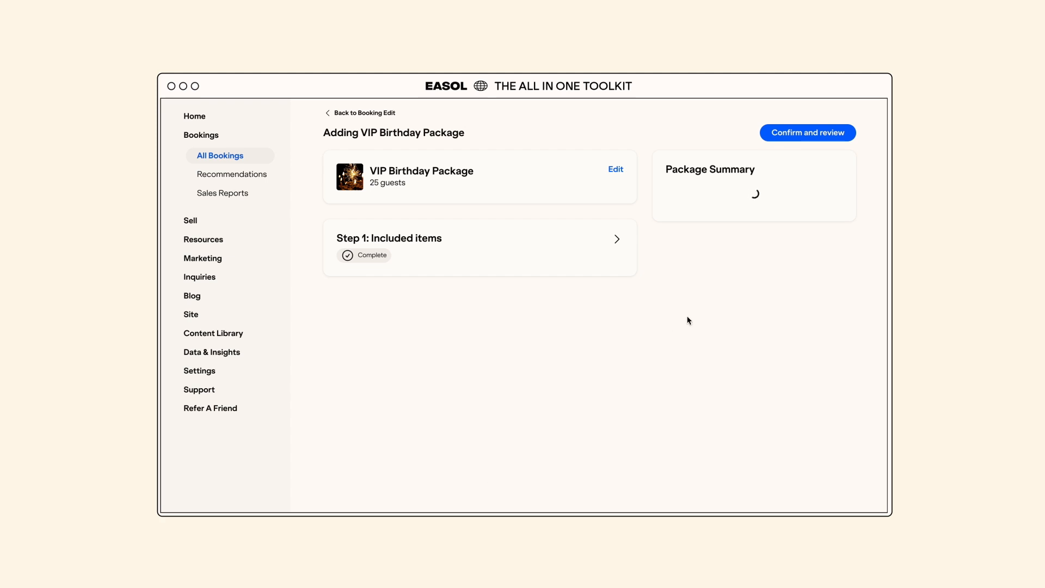
{"action": "left_click", "coordinate": [803, 133]}
{"action": "left_click", "coordinate": [792, 275]}
{"action": "left_click", "coordinate": [656, 362]}
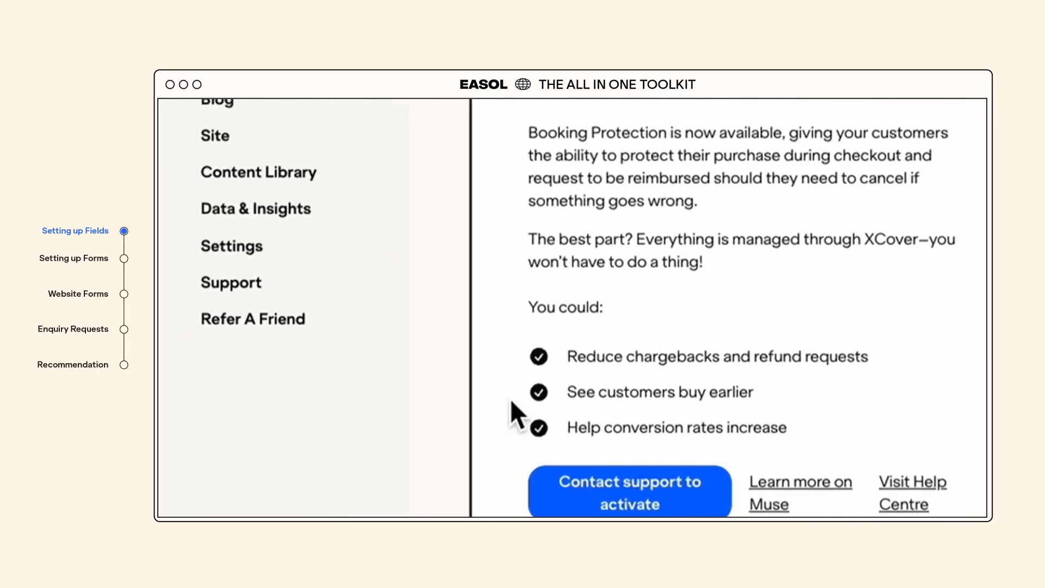
- Go to Settings > Custom Data
{"action": "left_click", "coordinate": [256, 207]}
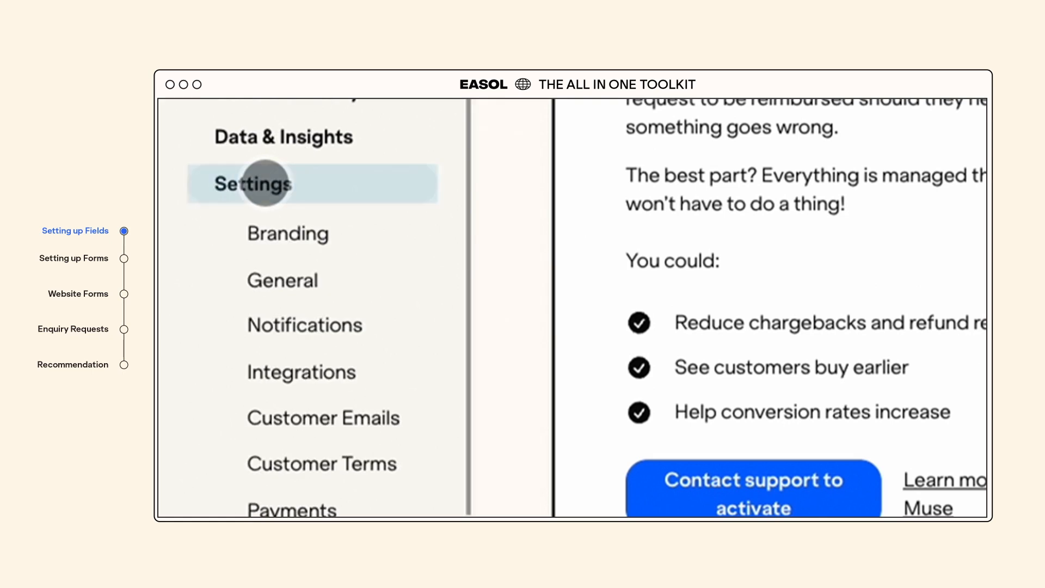
{"action": "scroll", "coordinate": [265, 183], "scroll_direction": "down", "scroll_amount": 5}
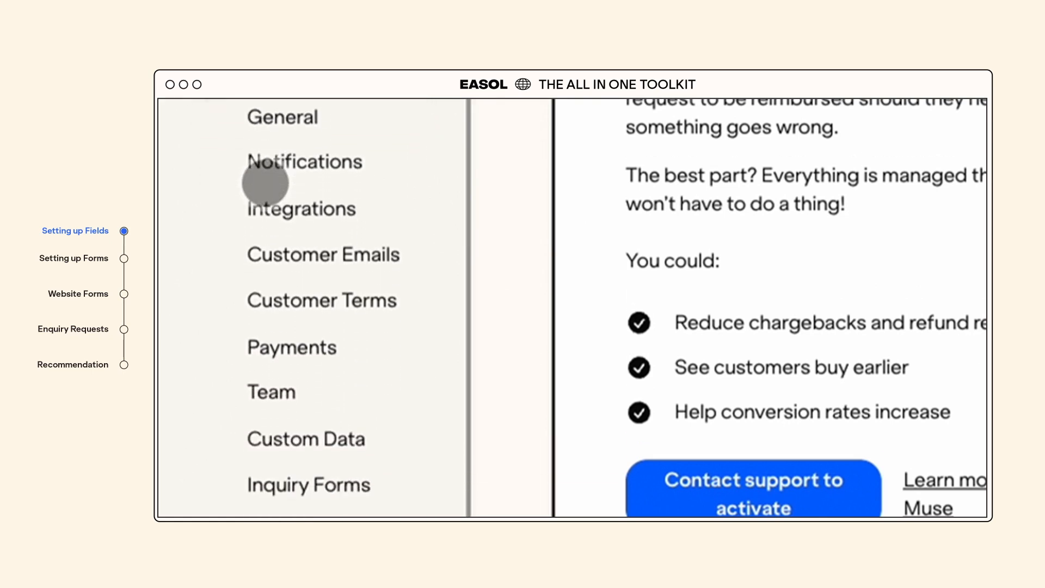
{"action": "left_click", "coordinate": [346, 439]}
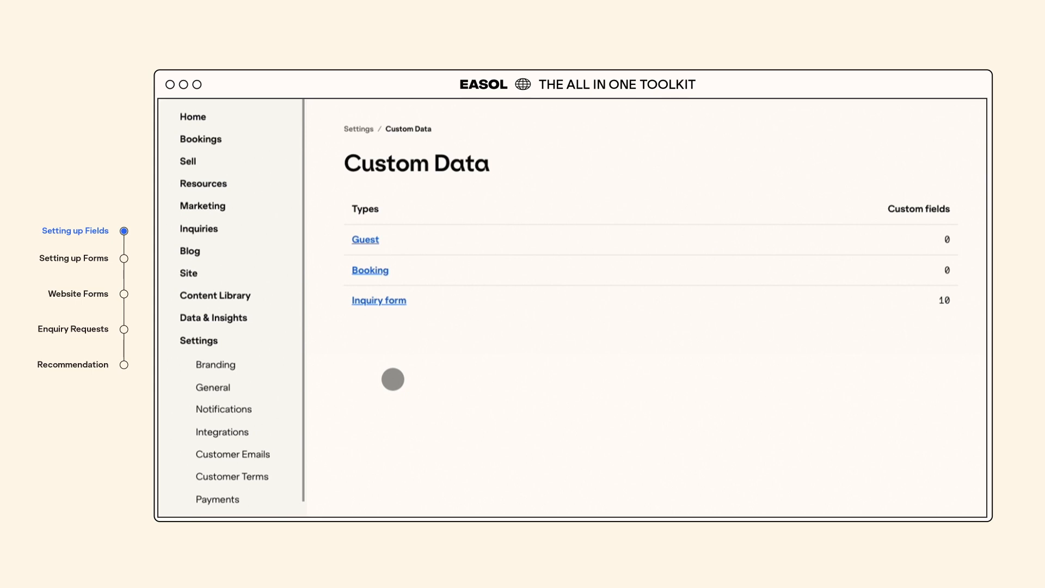
- Look through the Inquiry form's existing custom fields, then start a new custom field
{"action": "left_click", "coordinate": [382, 301]}
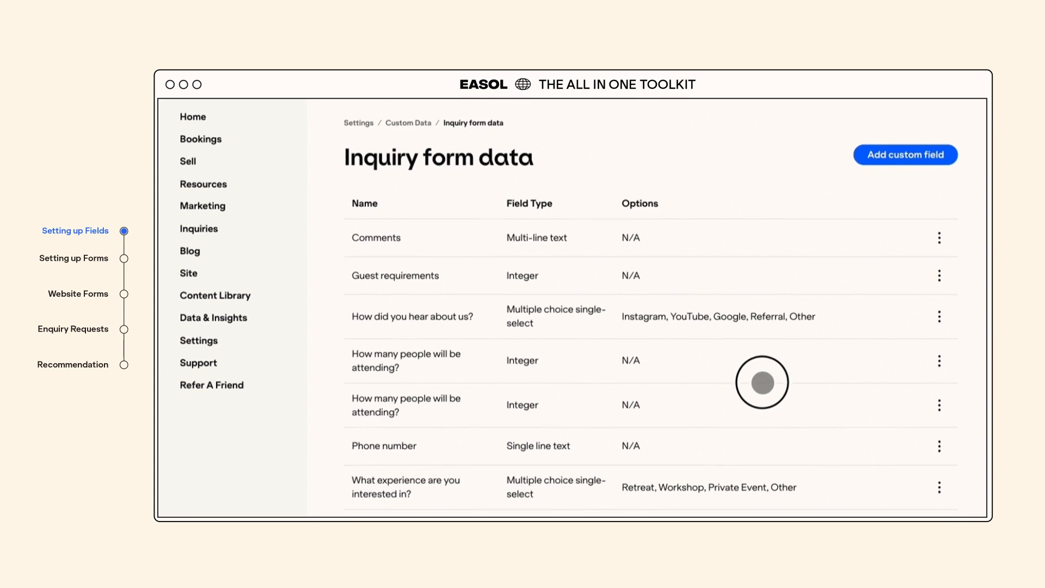
{"action": "scroll", "coordinate": [763, 378], "scroll_direction": "down", "scroll_amount": 1}
{"action": "scroll", "coordinate": [763, 343], "scroll_direction": "down", "scroll_amount": 2}
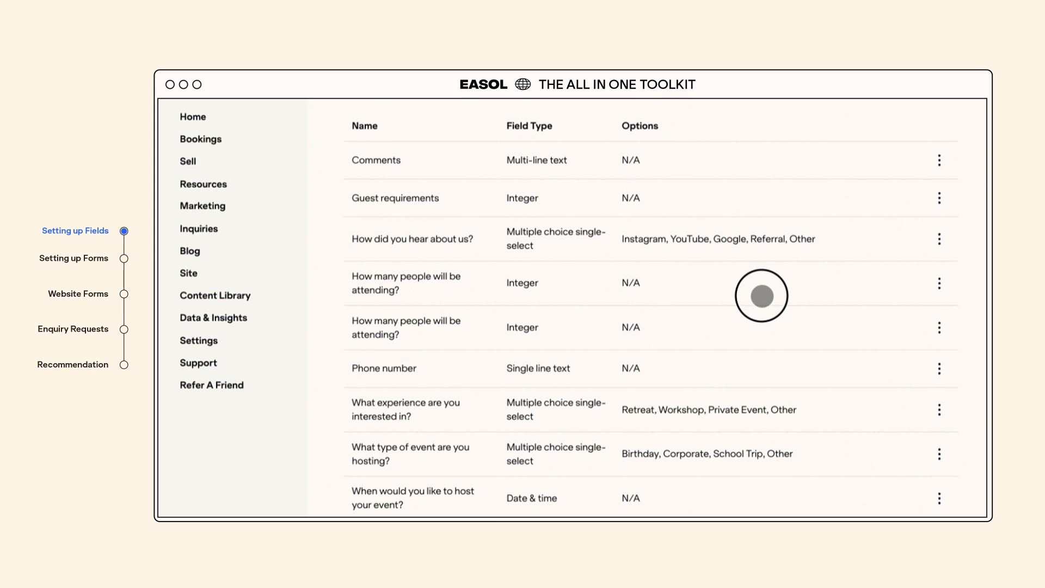
{"action": "scroll", "coordinate": [763, 296], "scroll_direction": "down", "scroll_amount": 1}
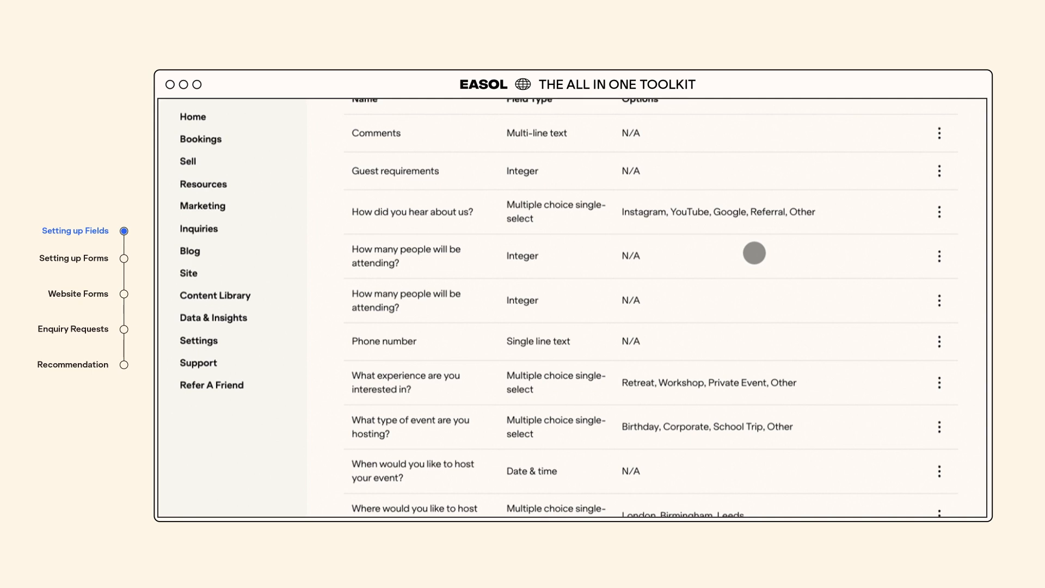
{"action": "scroll", "coordinate": [755, 252], "scroll_direction": "up", "scroll_amount": 4}
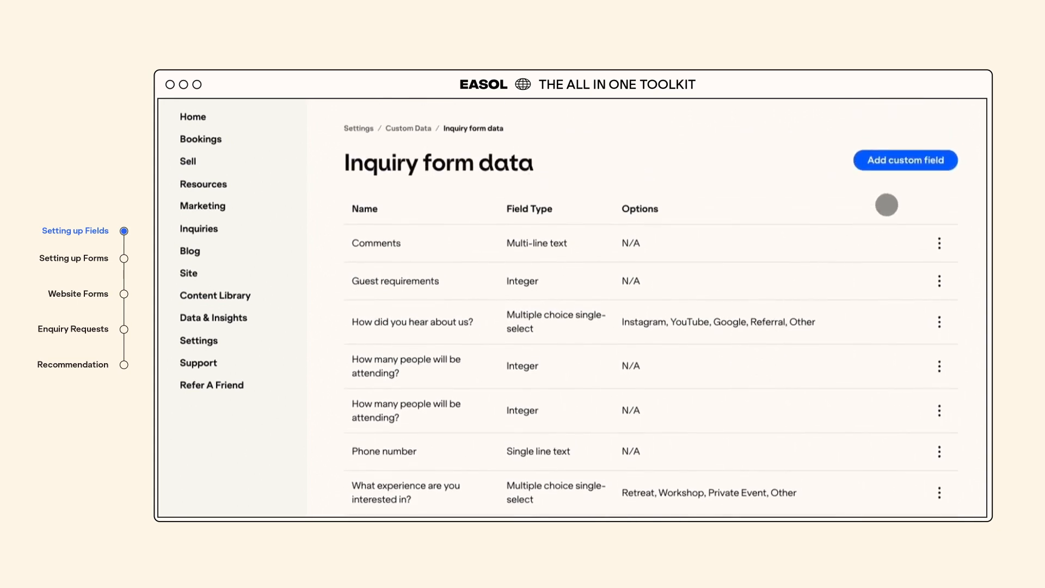
{"action": "left_click", "coordinate": [917, 163]}
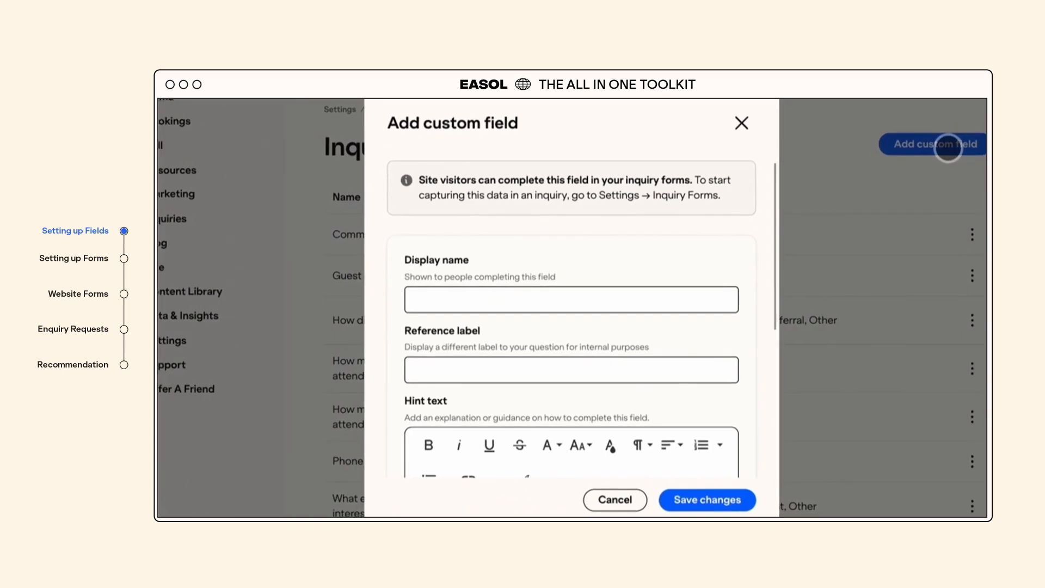
- Name the field 'What experience are you interested in?' with reference label 'Product'
{"action": "left_click", "coordinate": [467, 294]}
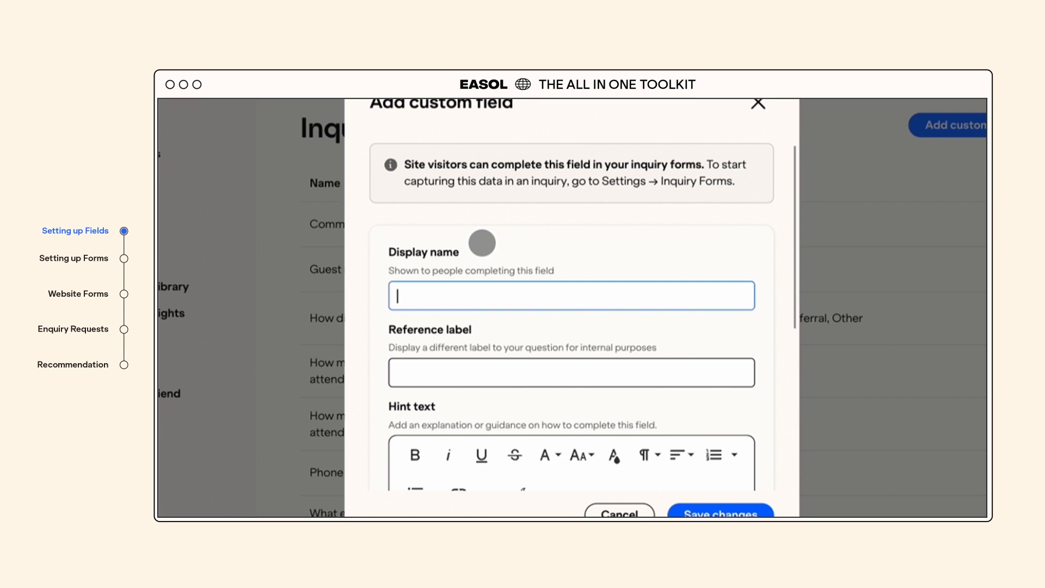
{"action": "type", "text": "What experience"}
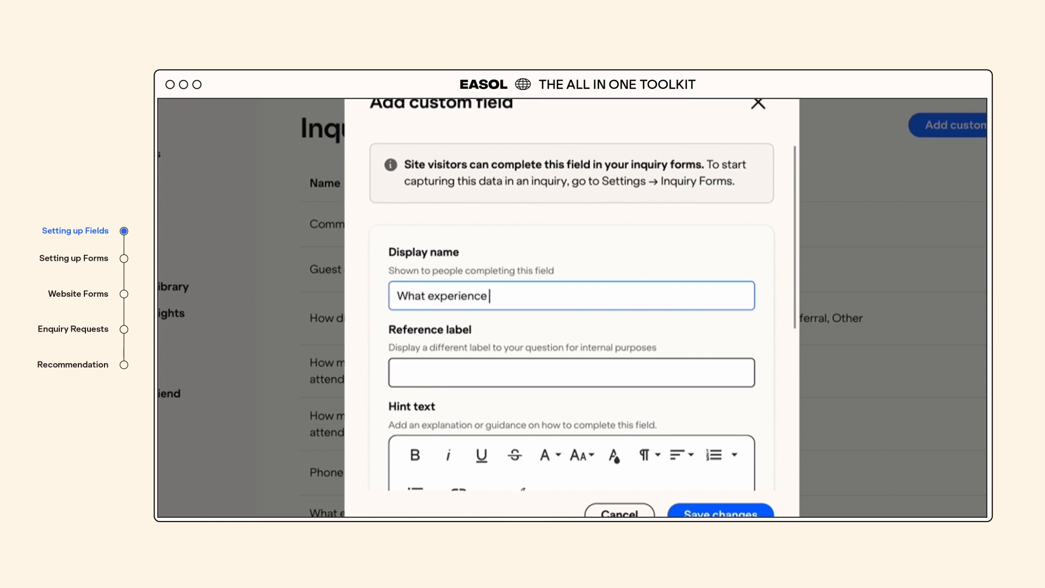
{"action": "type", "text": " are you interestee"}
{"action": "key", "text": "BackSpace"}
{"action": "type", "text": "d in?"}
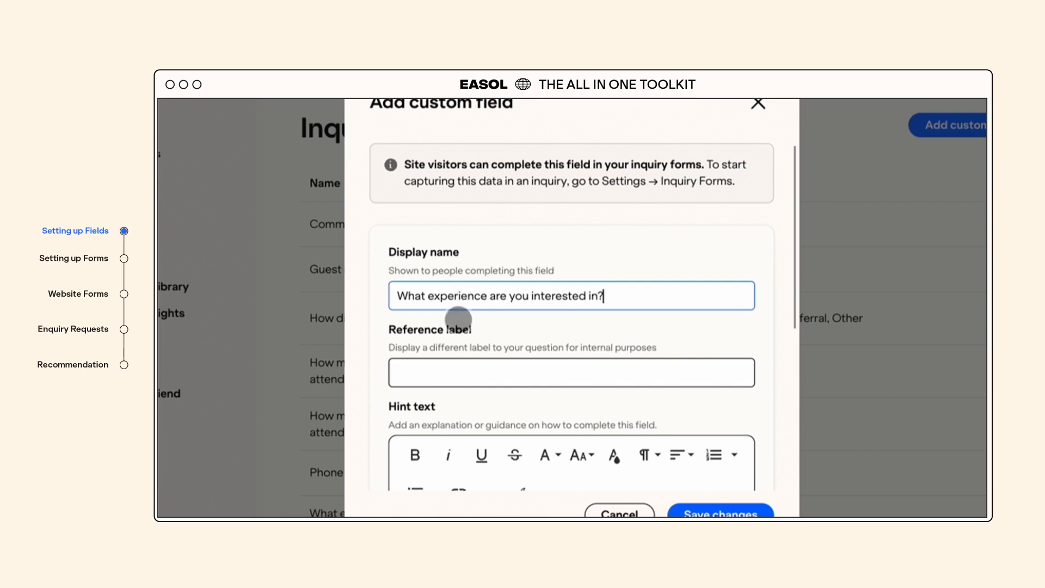
{"action": "left_click", "coordinate": [461, 376]}
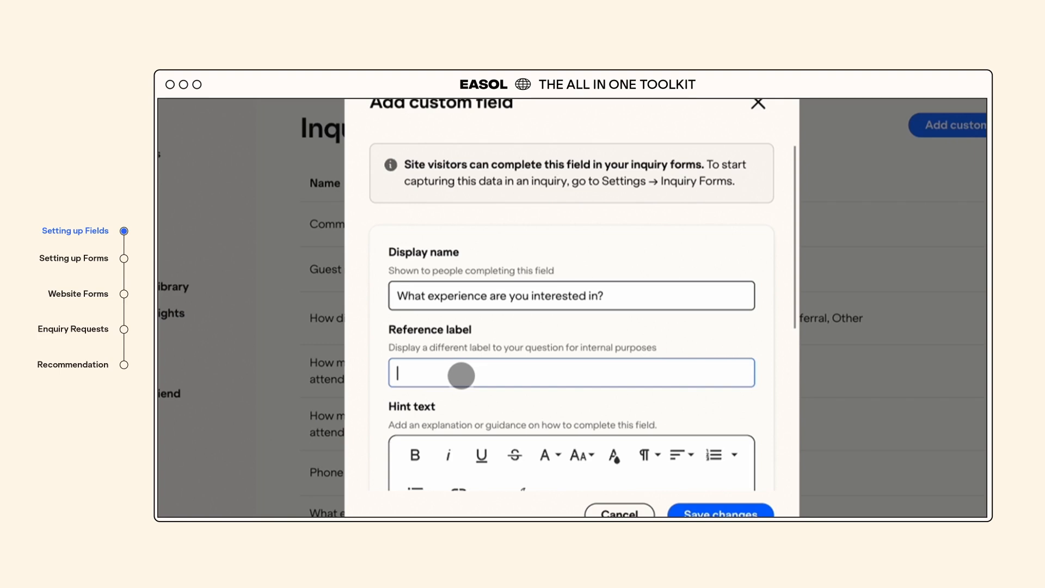
{"action": "type", "text": "Product"}
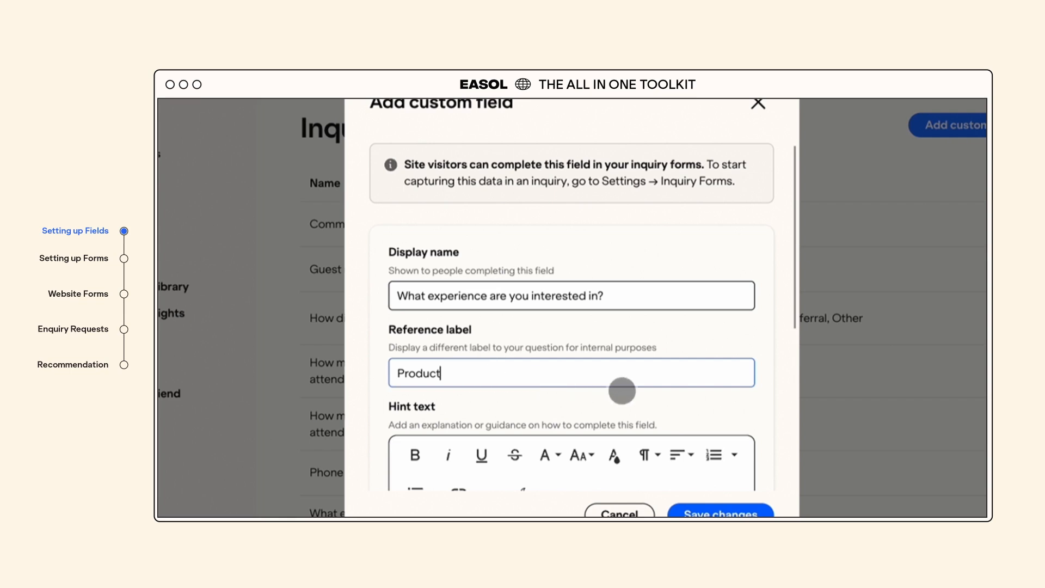
- Enter the hint text 'Select a location or mention a new one'
{"action": "scroll", "coordinate": [679, 411], "scroll_direction": "down", "scroll_amount": 3}
{"action": "scroll", "coordinate": [679, 411], "scroll_direction": "down", "scroll_amount": 3}
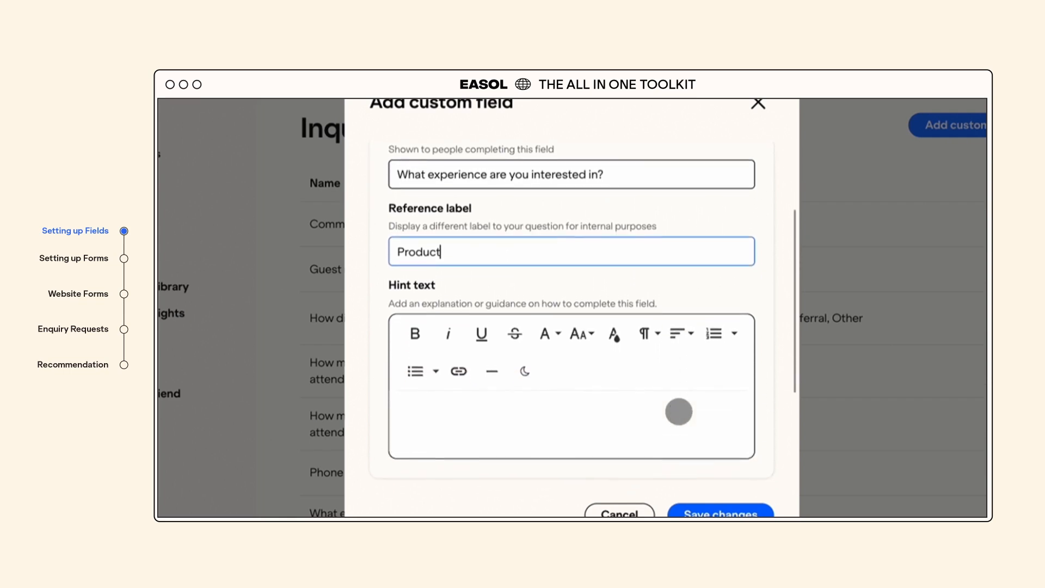
{"action": "left_click", "coordinate": [558, 391]}
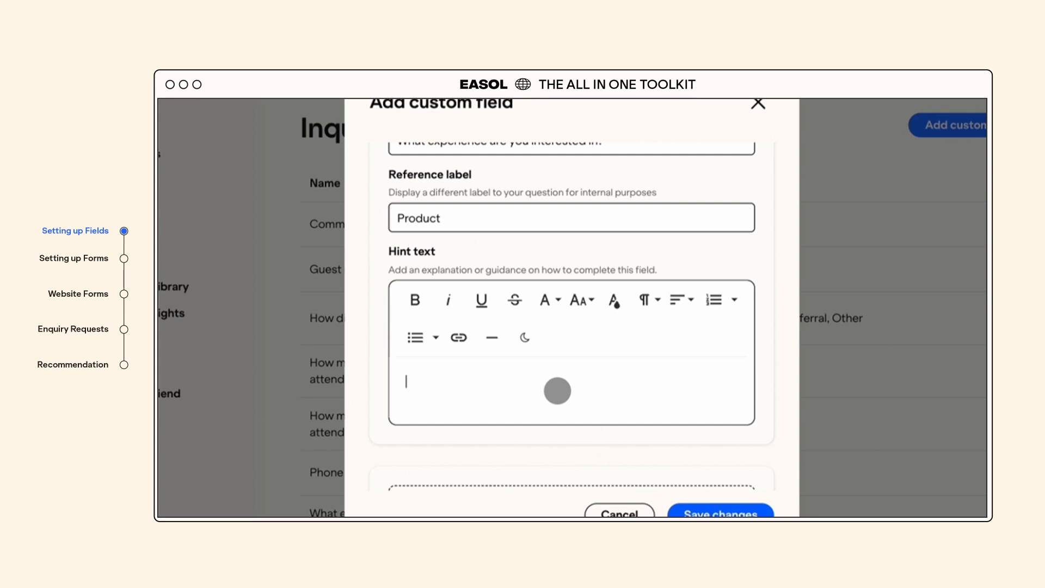
{"action": "type", "text": "S"}
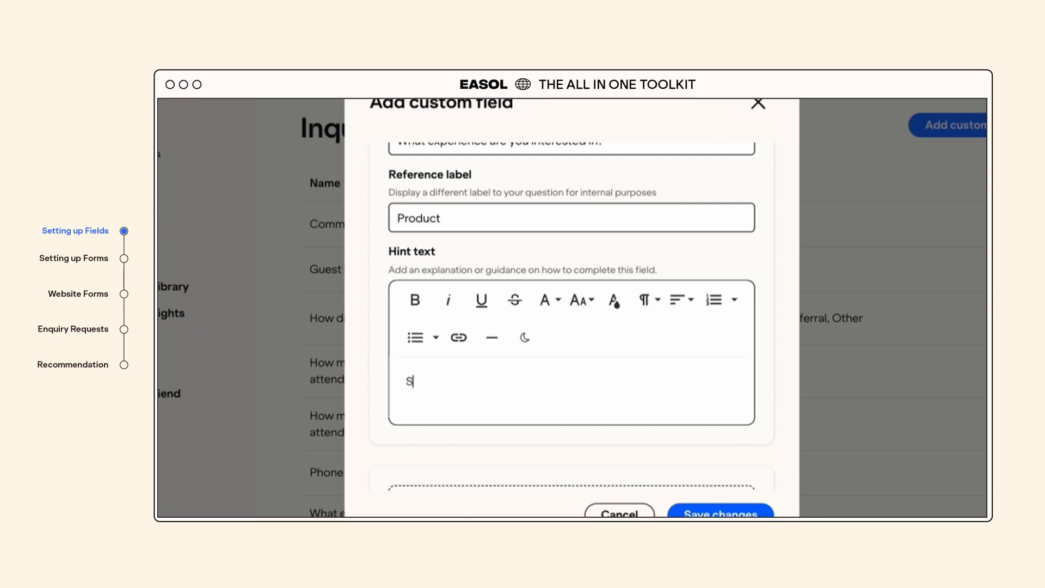
{"action": "type", "text": "elect a loca"}
{"action": "key", "text": "BackSpace"}
{"action": "type", "text": "location or men"}
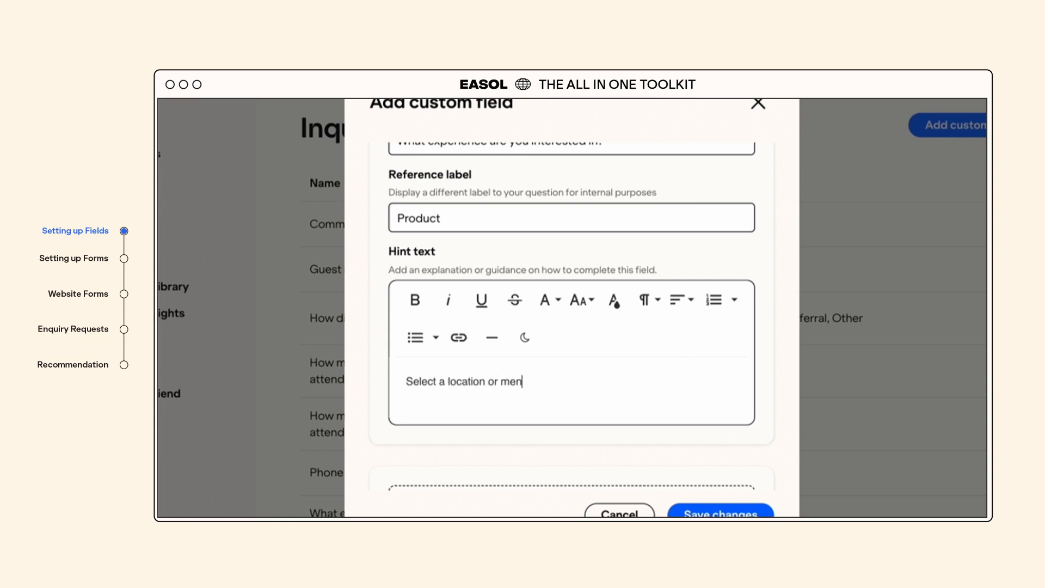
{"action": "type", "text": "tion a new one"}
{"action": "left_click_drag", "start_coordinate": [694, 441], "coordinate": [693, 275]}
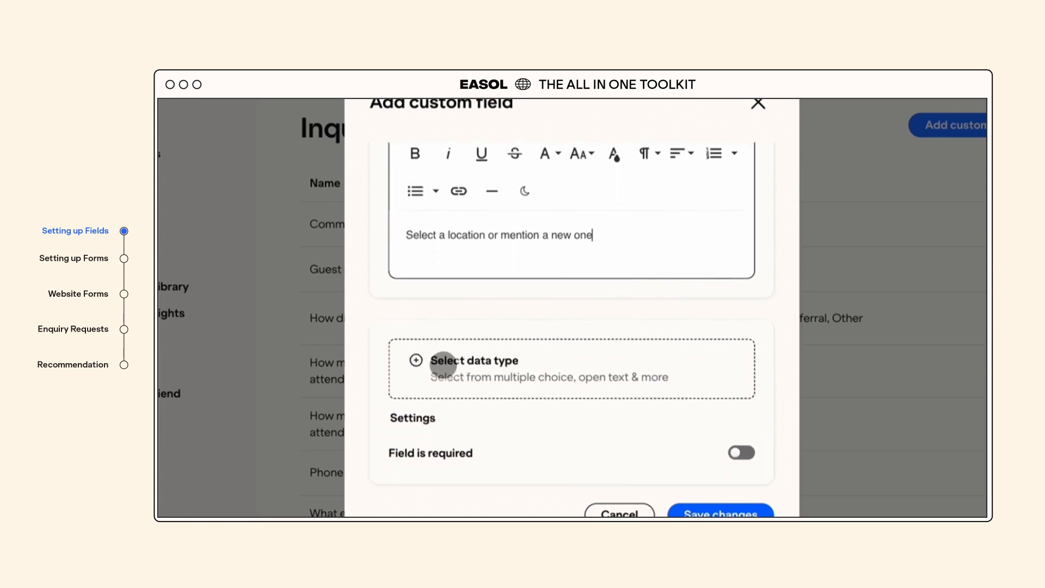
- Make the field a required Multiple choice single-select field
{"action": "left_click", "coordinate": [415, 361]}
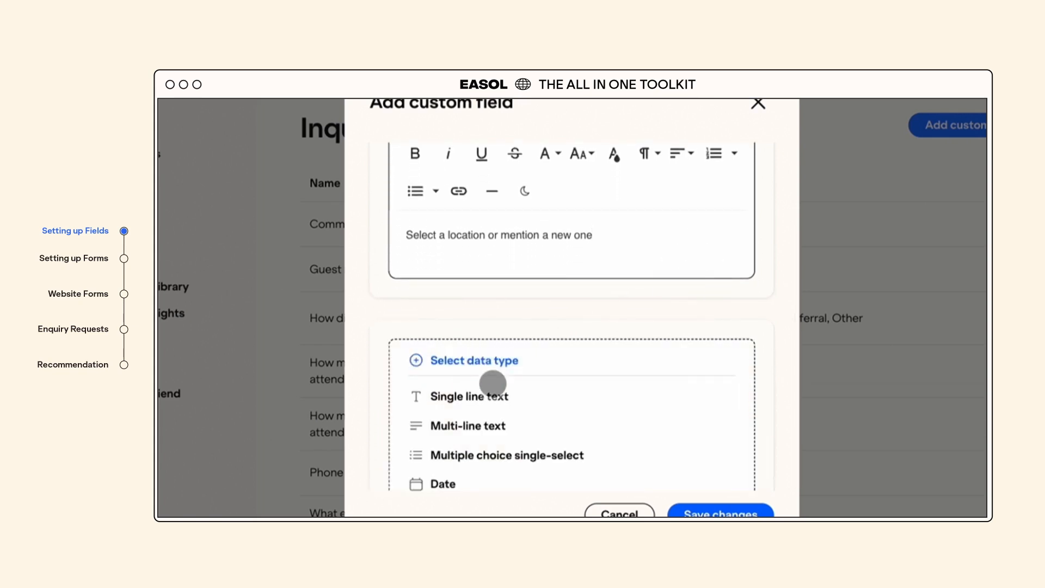
{"action": "scroll", "coordinate": [587, 428], "scroll_direction": "down", "scroll_amount": 1}
{"action": "scroll", "coordinate": [587, 428], "scroll_direction": "down", "scroll_amount": 3}
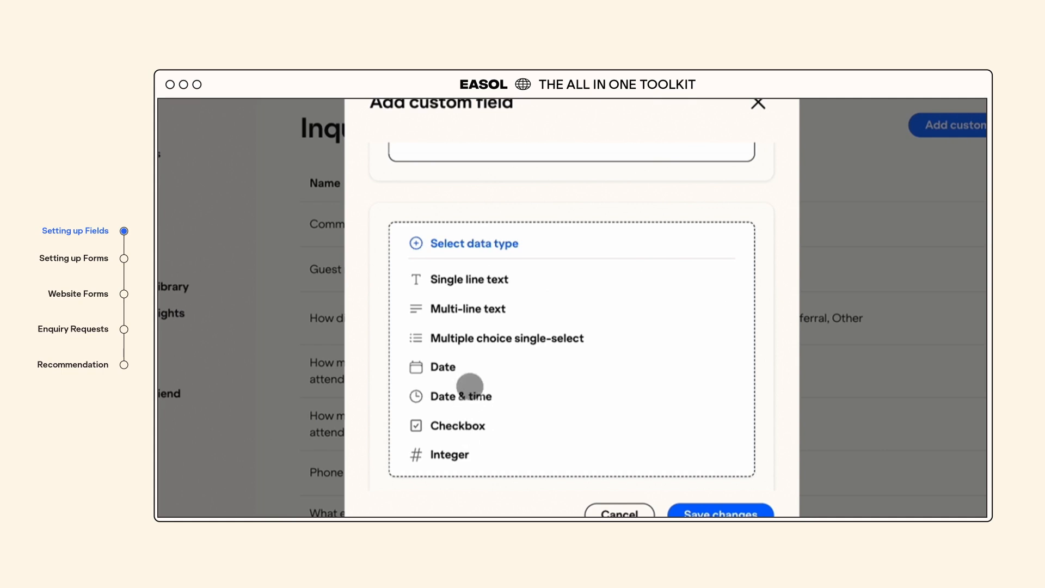
{"action": "left_click", "coordinate": [474, 340]}
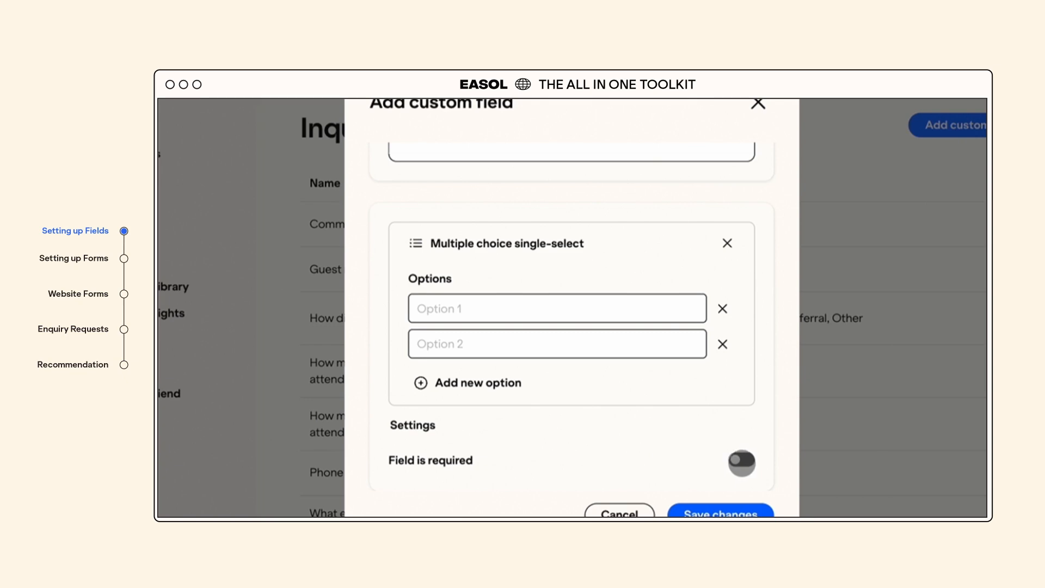
{"action": "left_click", "coordinate": [739, 460]}
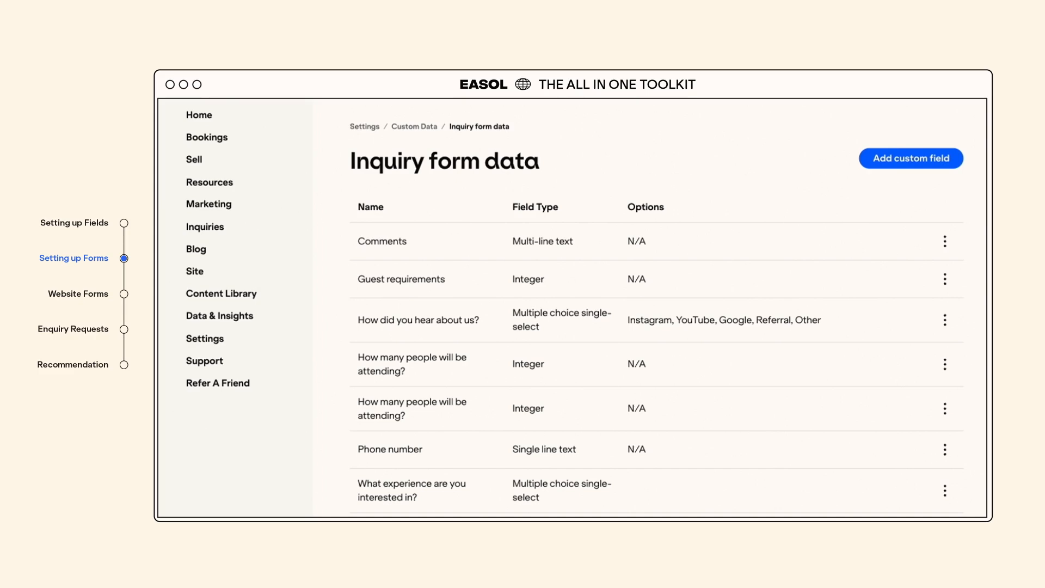
- Go to Settings > Inquiry Forms
{"action": "left_click", "coordinate": [208, 338]}
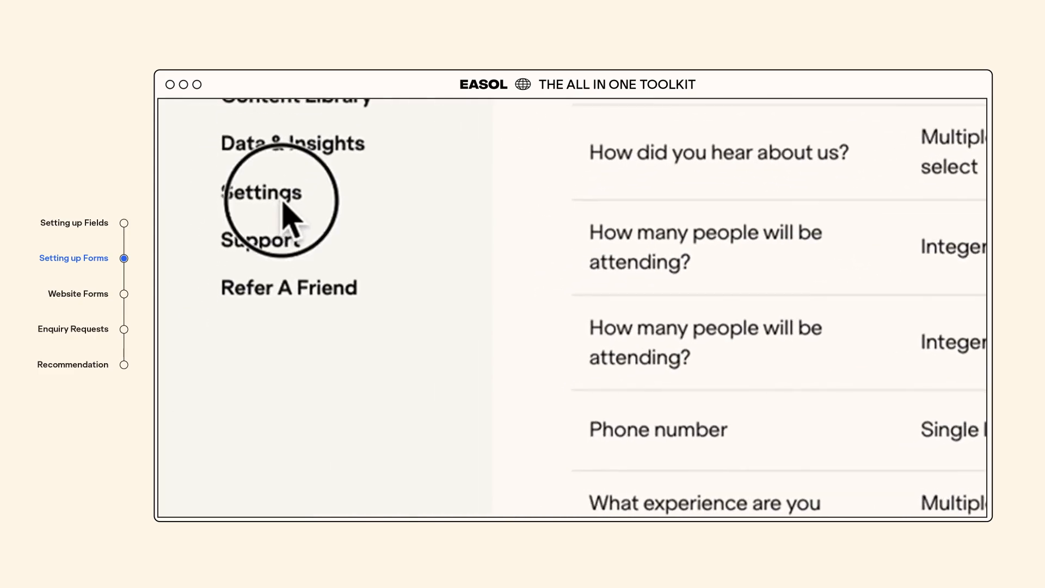
{"action": "scroll", "coordinate": [269, 194], "scroll_direction": "down", "scroll_amount": 4}
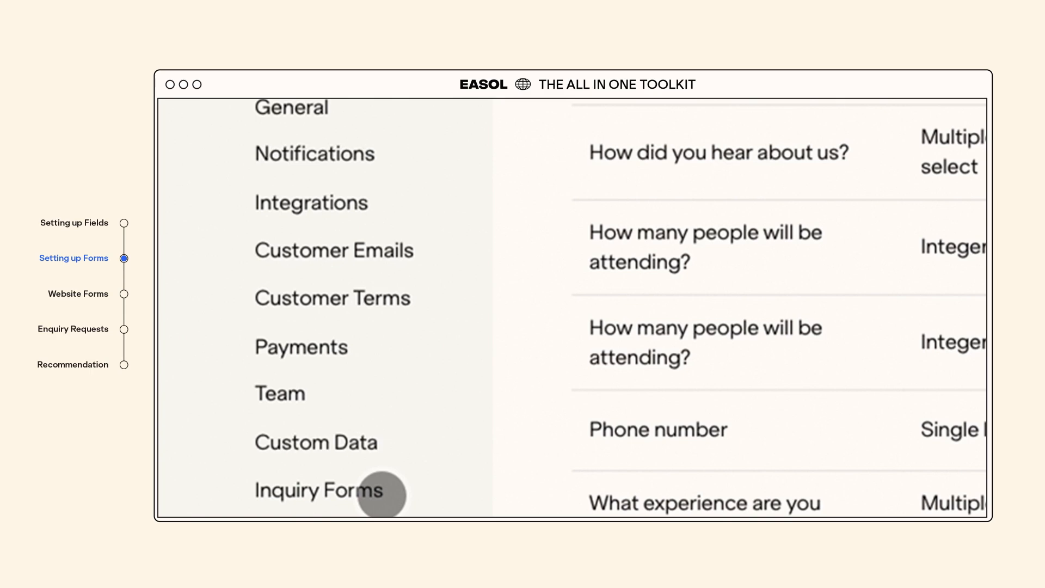
{"action": "left_click", "coordinate": [382, 495]}
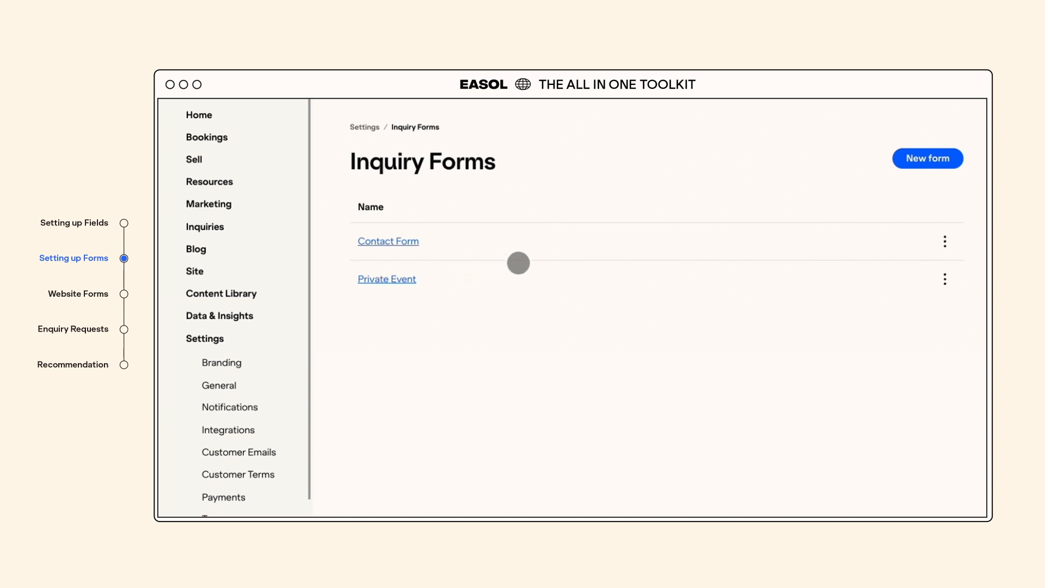
- Create a new inquiry form named 'Corporate Booking' and review its default fields
{"action": "left_click", "coordinate": [886, 237]}
{"action": "left_click", "coordinate": [488, 317]}
{"action": "type", "text": "qorporate Booki"}
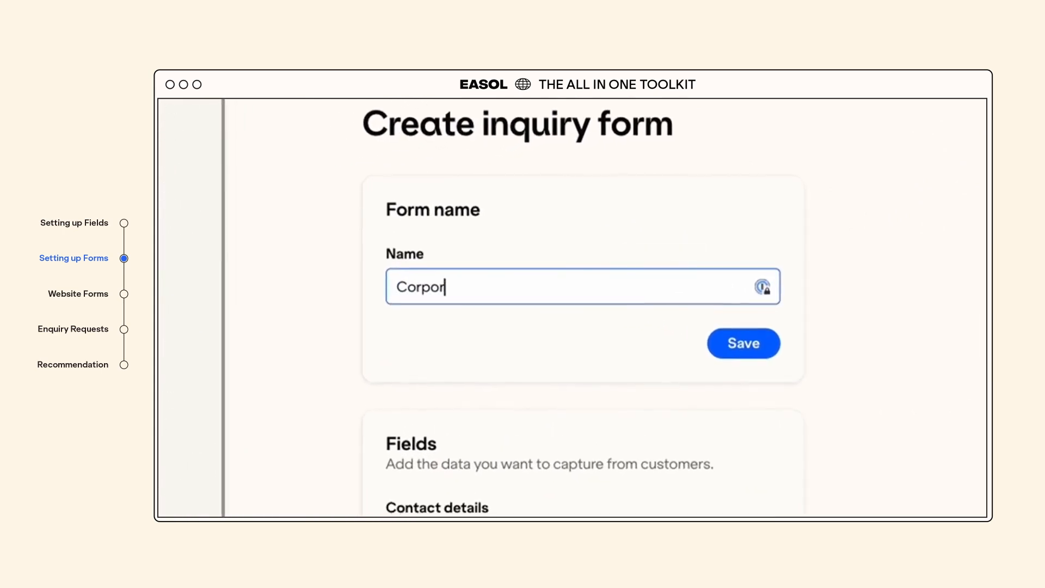
{"action": "type", "text": "ng"}
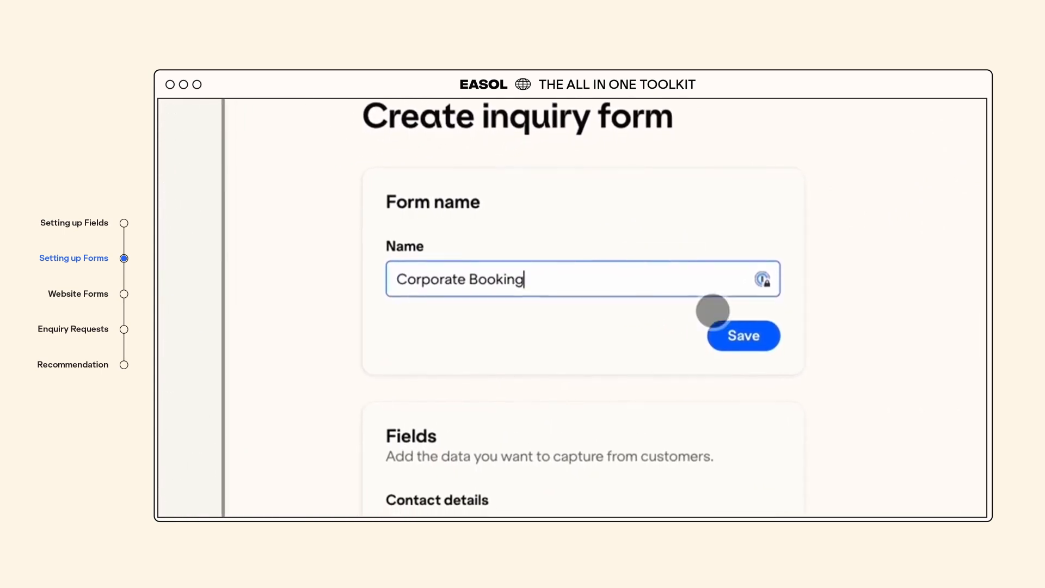
{"action": "left_click", "coordinate": [754, 337]}
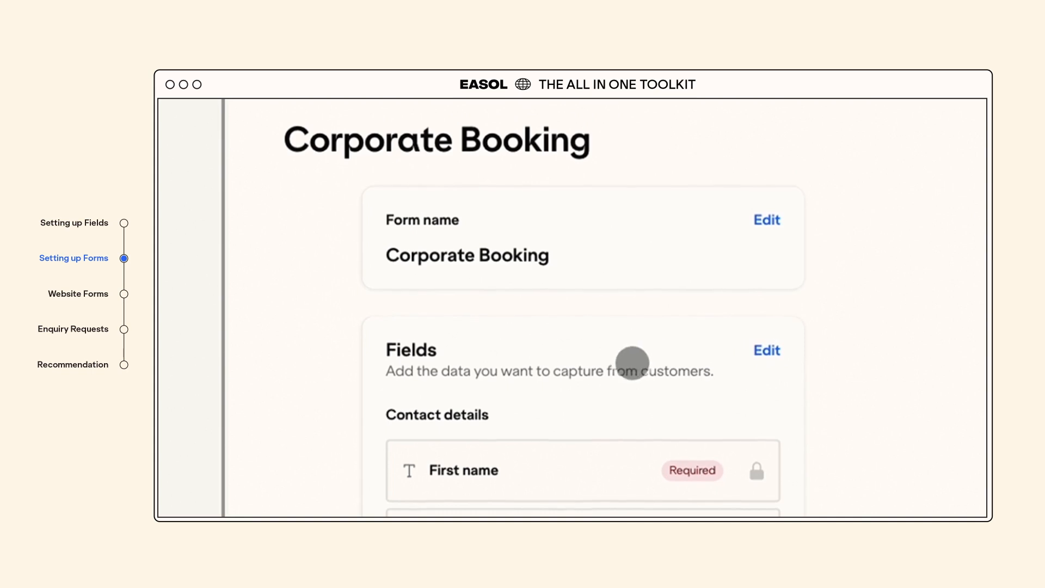
{"action": "scroll", "coordinate": [616, 365], "scroll_direction": "down", "scroll_amount": 2}
{"action": "scroll", "coordinate": [616, 371], "scroll_direction": "down", "scroll_amount": 1}
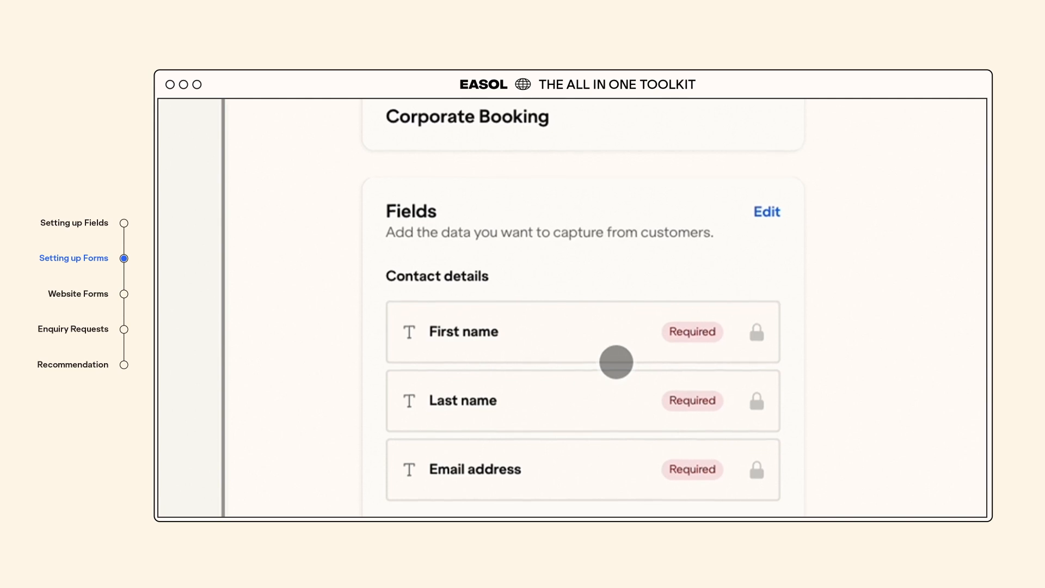
{"action": "scroll", "coordinate": [616, 370], "scroll_direction": "down", "scroll_amount": 1}
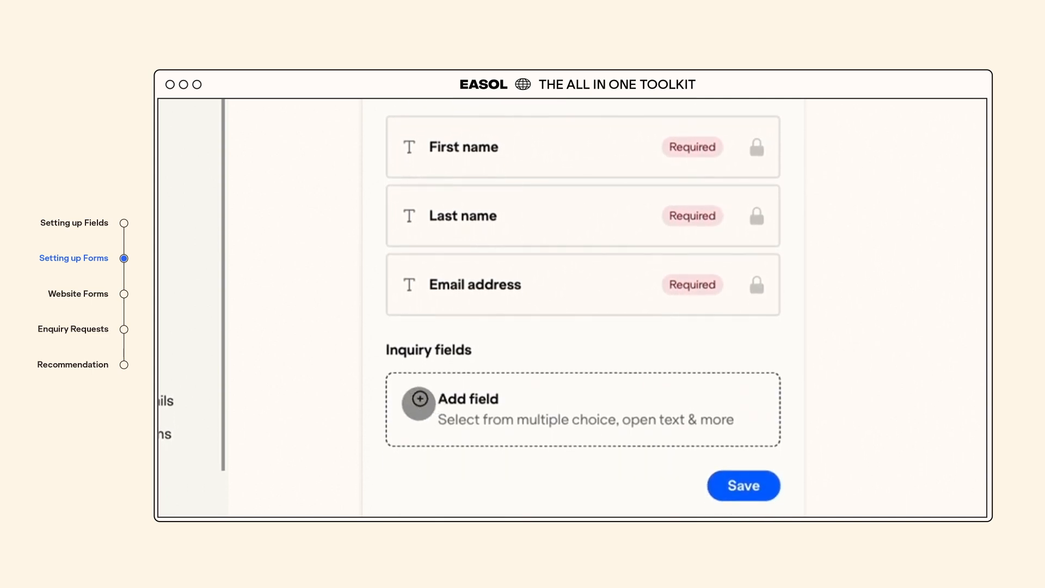
- Add Phone number, attendee count, experience interest and Comments fields to the form and save
{"action": "left_click", "coordinate": [418, 403]}
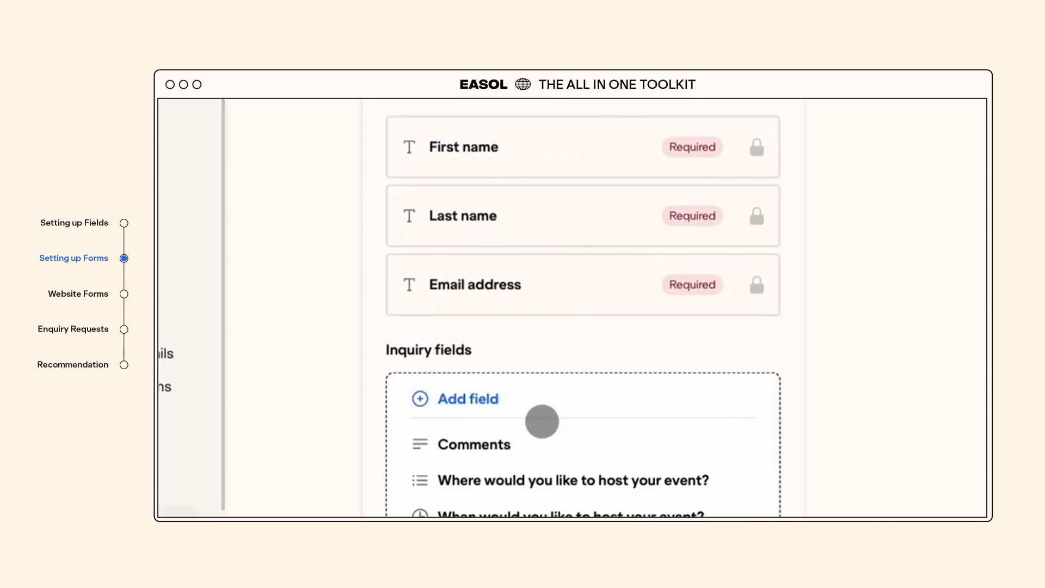
{"action": "scroll", "coordinate": [542, 420], "scroll_direction": "down", "scroll_amount": 3}
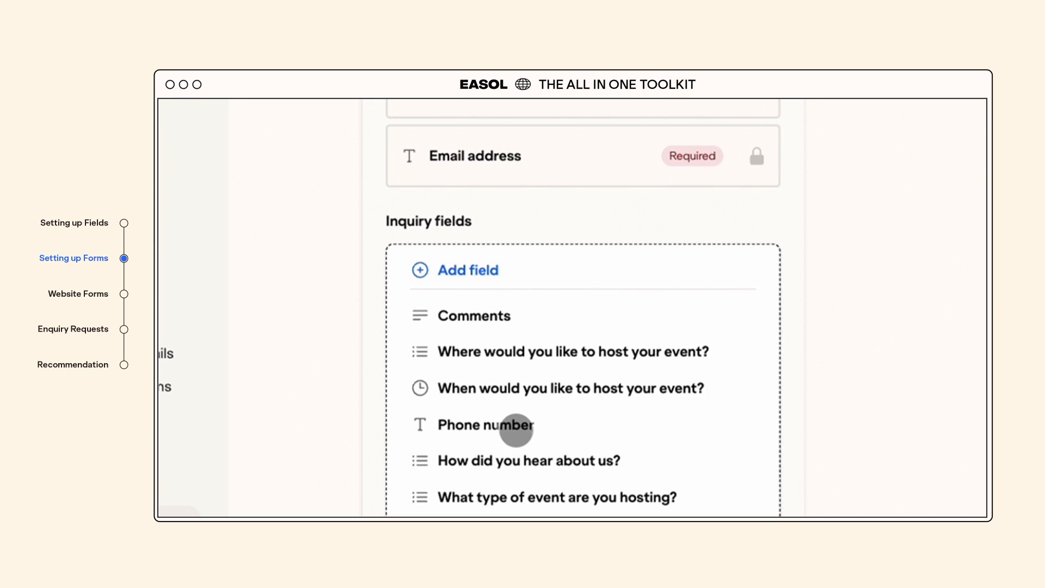
{"action": "left_click", "coordinate": [515, 426]}
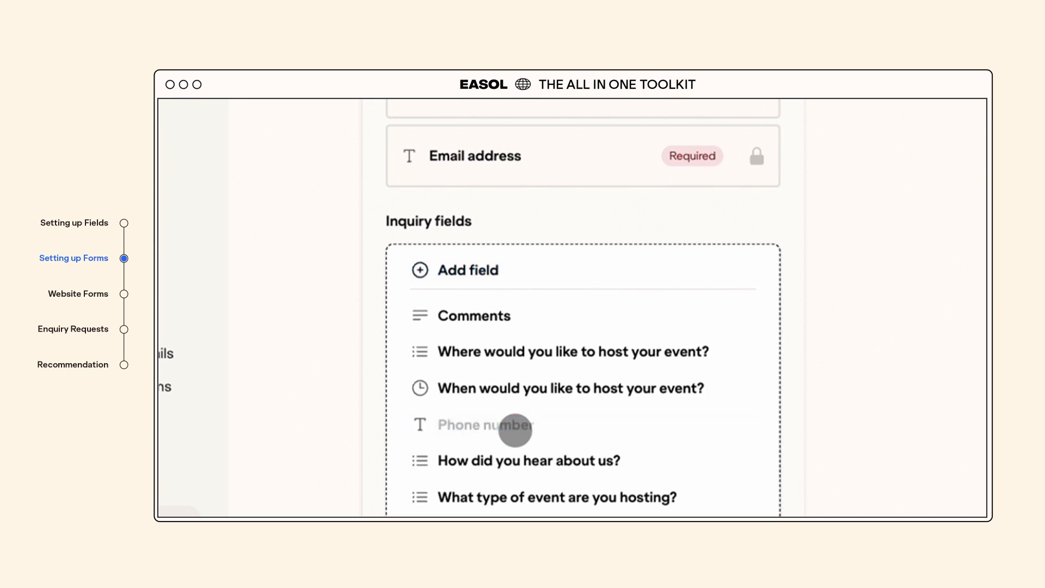
{"action": "scroll", "coordinate": [515, 430], "scroll_direction": "down", "scroll_amount": 2}
{"action": "scroll", "coordinate": [515, 430], "scroll_direction": "down", "scroll_amount": 5}
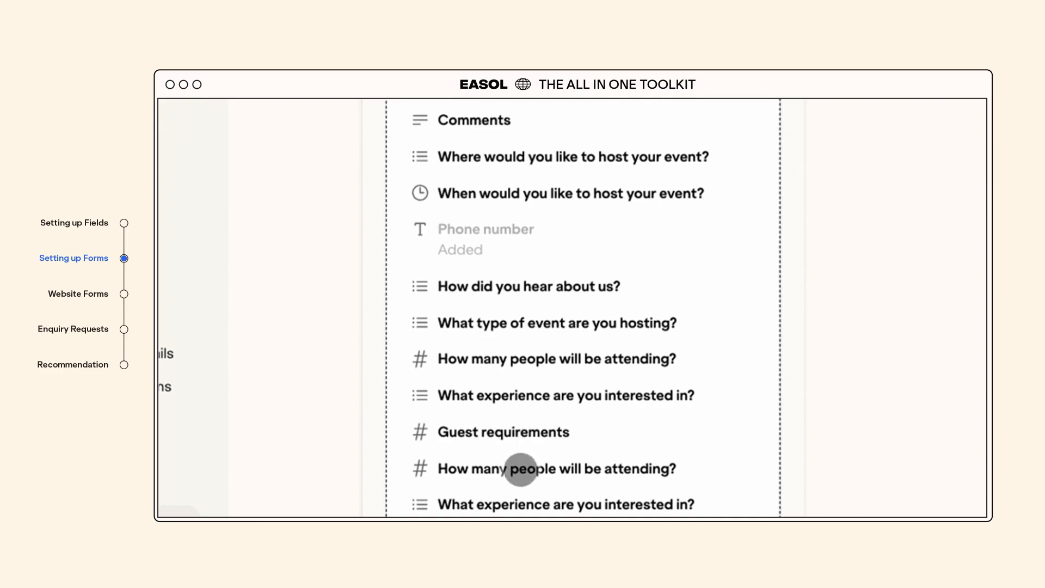
{"action": "left_click", "coordinate": [524, 474]}
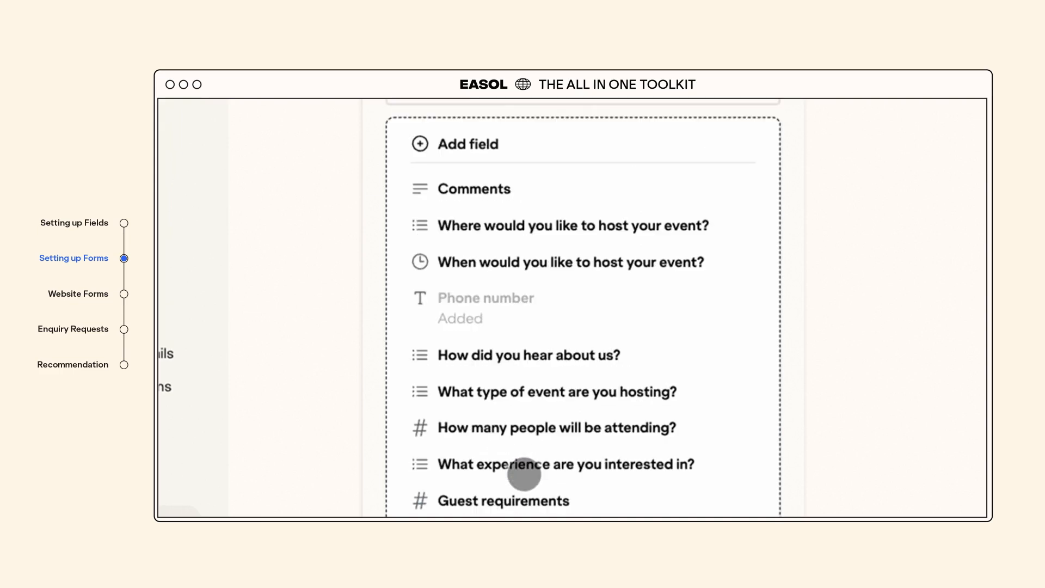
{"action": "scroll", "coordinate": [502, 379], "scroll_direction": "down", "scroll_amount": 1}
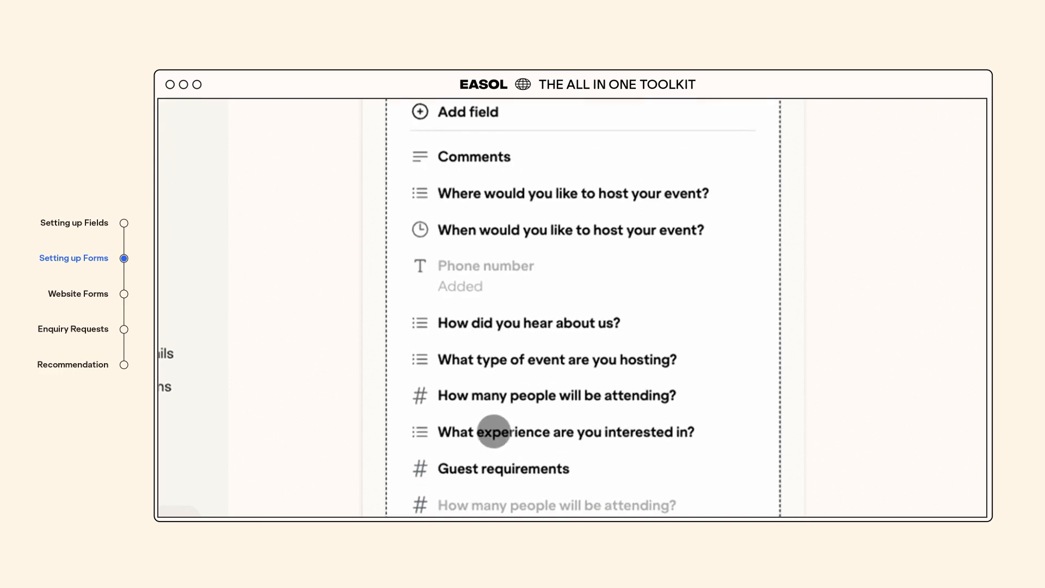
{"action": "left_click", "coordinate": [494, 434]}
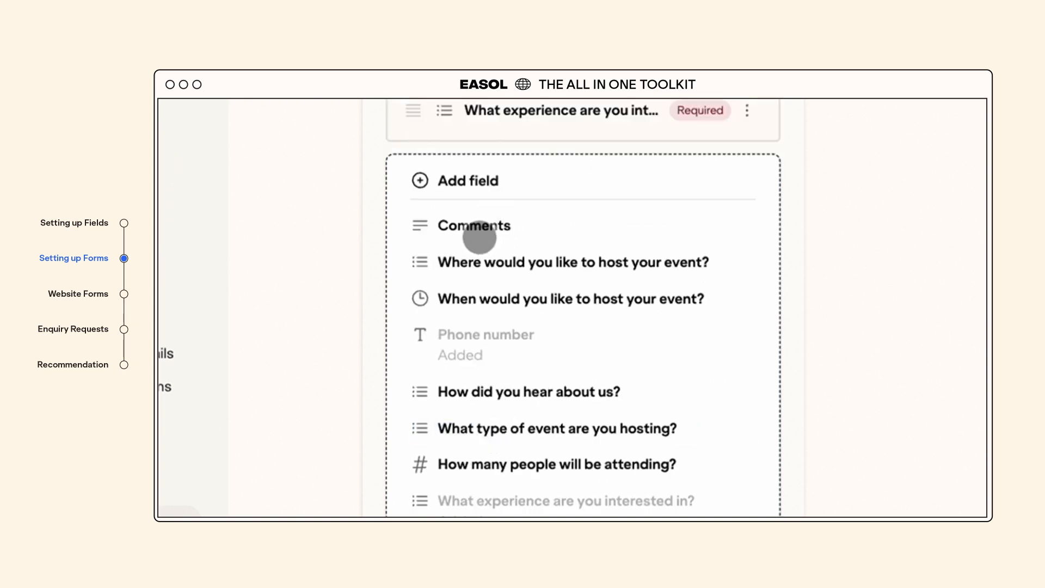
{"action": "left_click", "coordinate": [468, 229]}
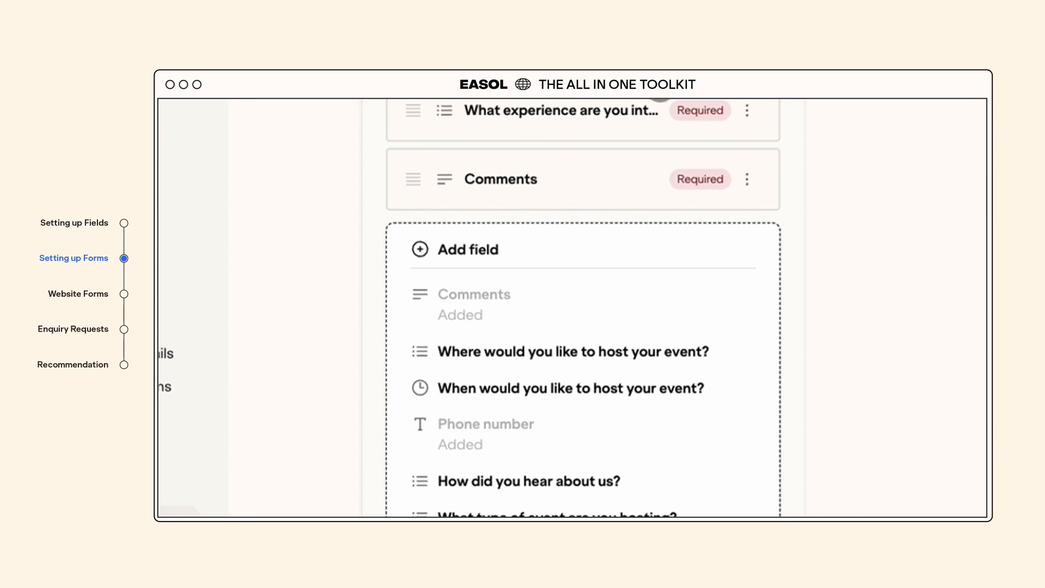
{"action": "scroll", "coordinate": [657, 93], "scroll_direction": "down", "scroll_amount": 6}
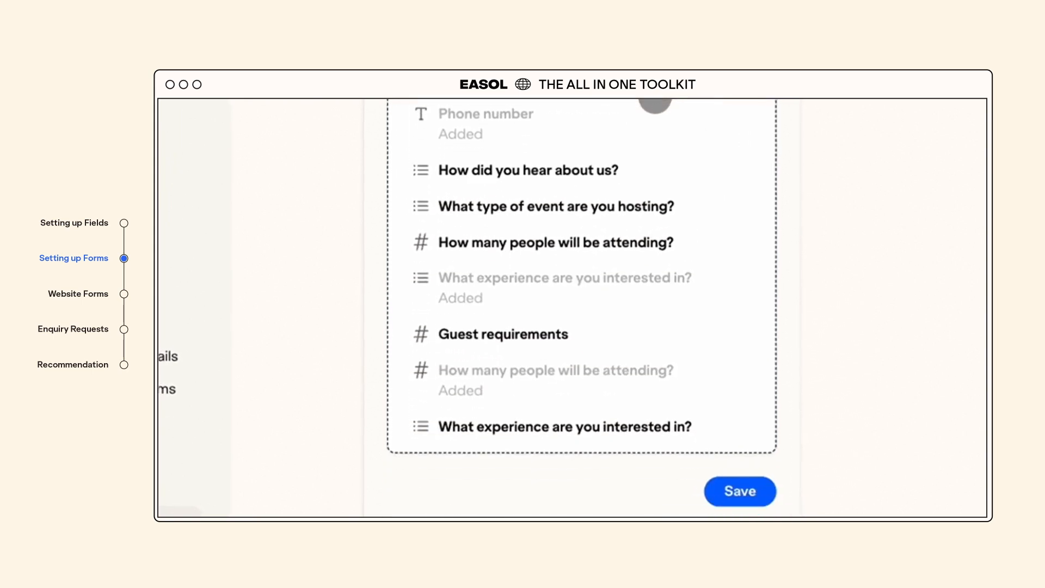
{"action": "left_click", "coordinate": [733, 489]}
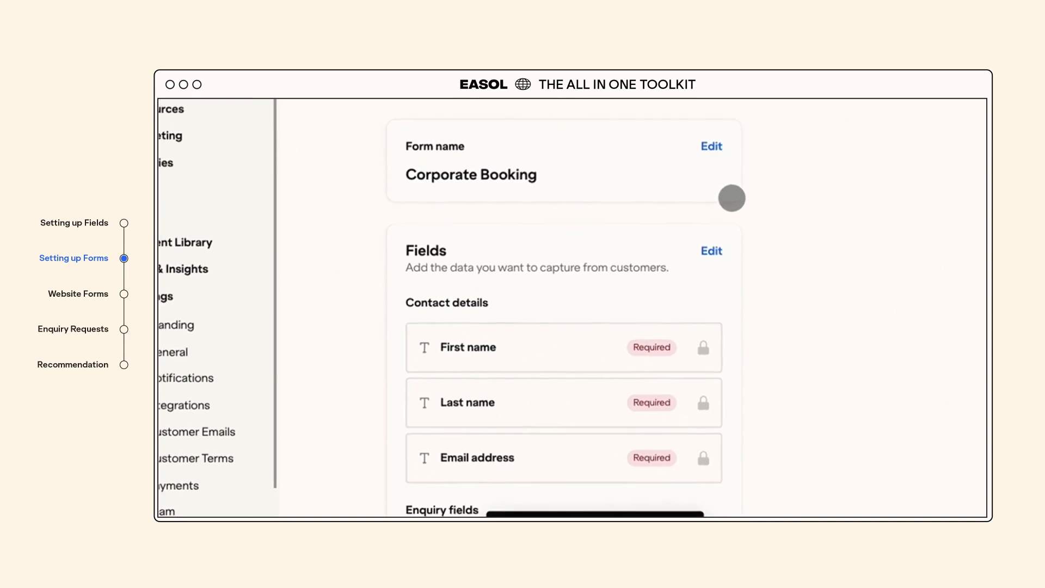
- Go to the Site area to show the Mad House site's Pages list
{"action": "scroll", "coordinate": [725, 207], "scroll_direction": "down", "scroll_amount": 4}
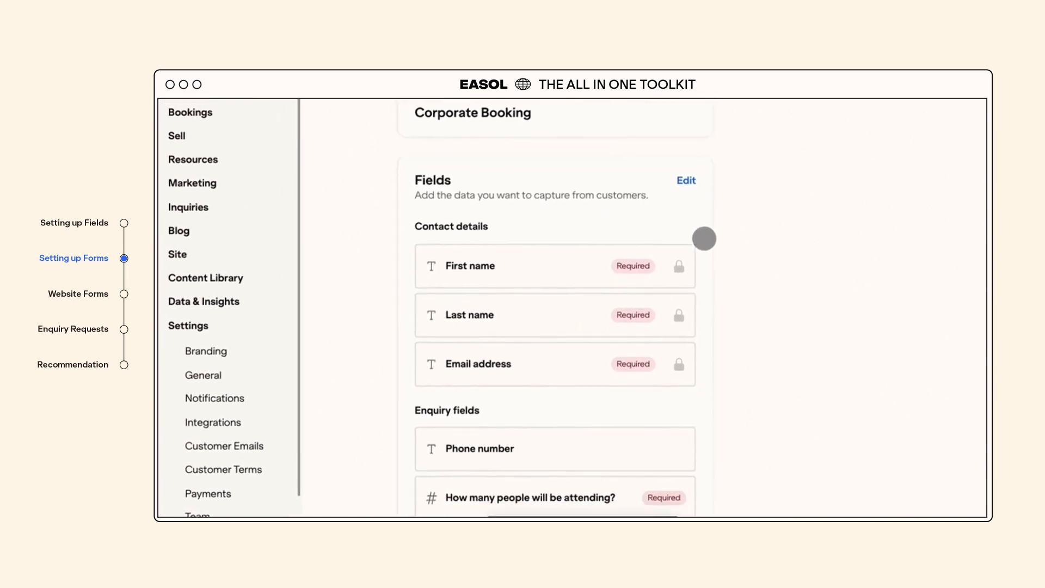
{"action": "scroll", "coordinate": [698, 248], "scroll_direction": "down", "scroll_amount": 2}
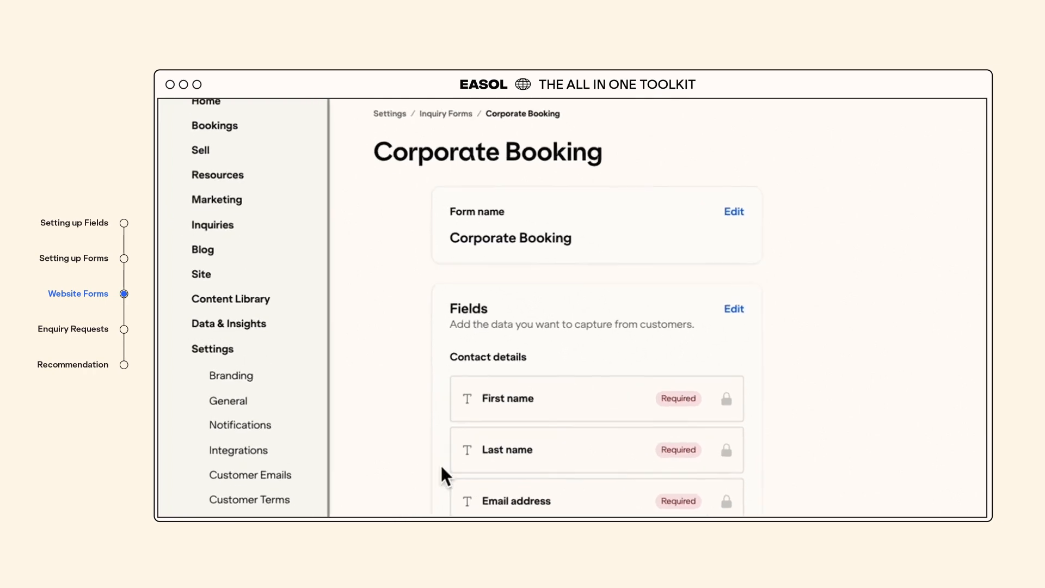
{"action": "left_click", "coordinate": [233, 268]}
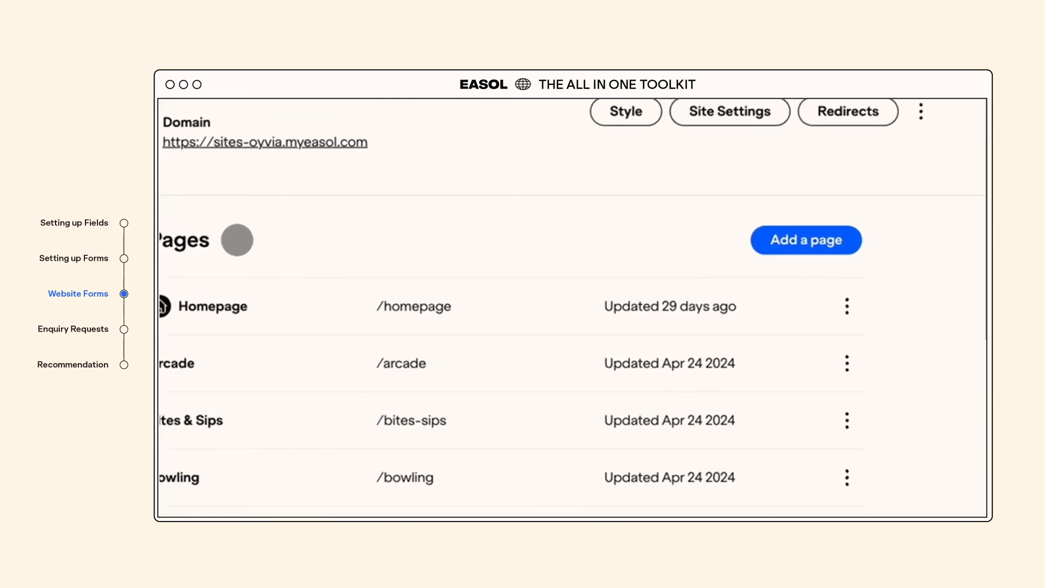
- Add a new Enquiry page from the General templates to the site
{"action": "left_click", "coordinate": [745, 240]}
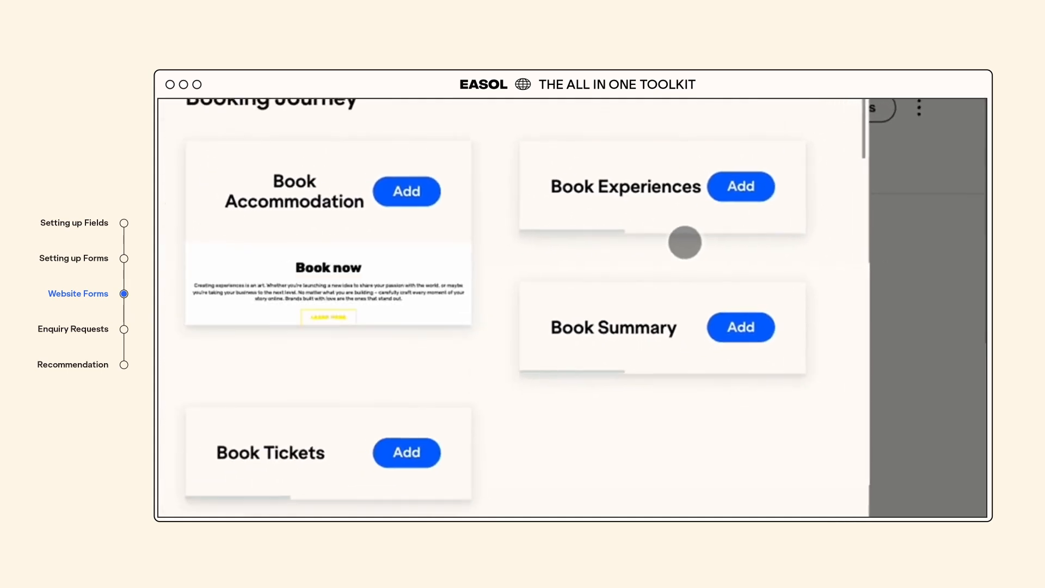
{"action": "left_click", "coordinate": [282, 274]}
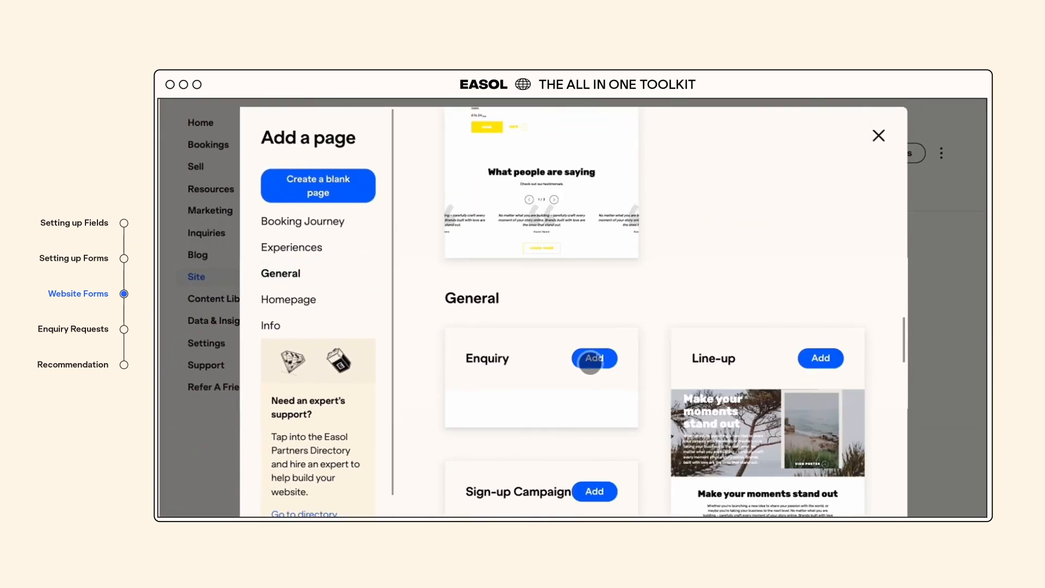
{"action": "left_click", "coordinate": [595, 361]}
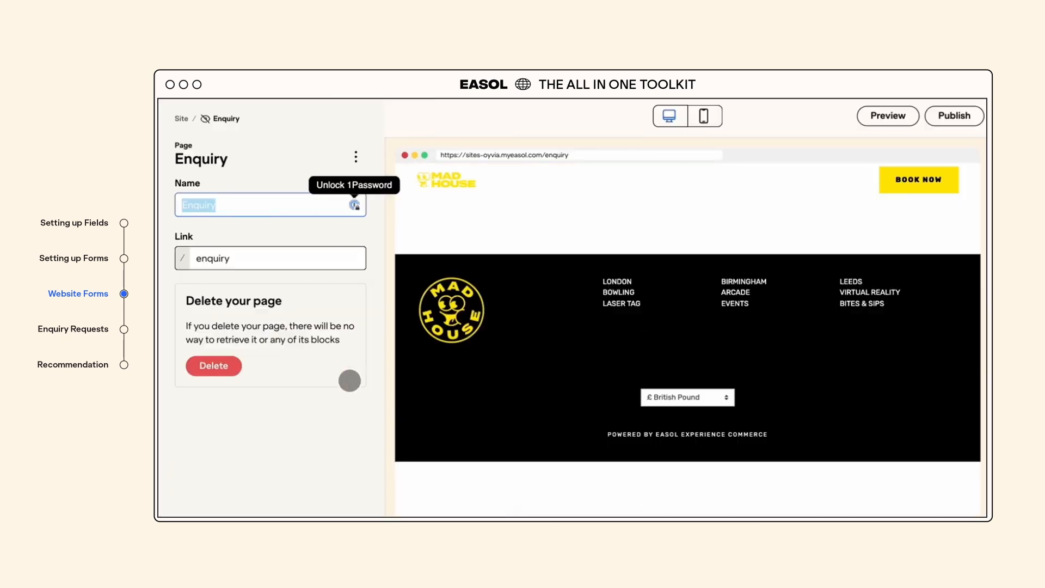
- Insert an Enquiry block below the new page's header block
{"action": "left_click", "coordinate": [702, 234]}
{"action": "left_click", "coordinate": [689, 253]}
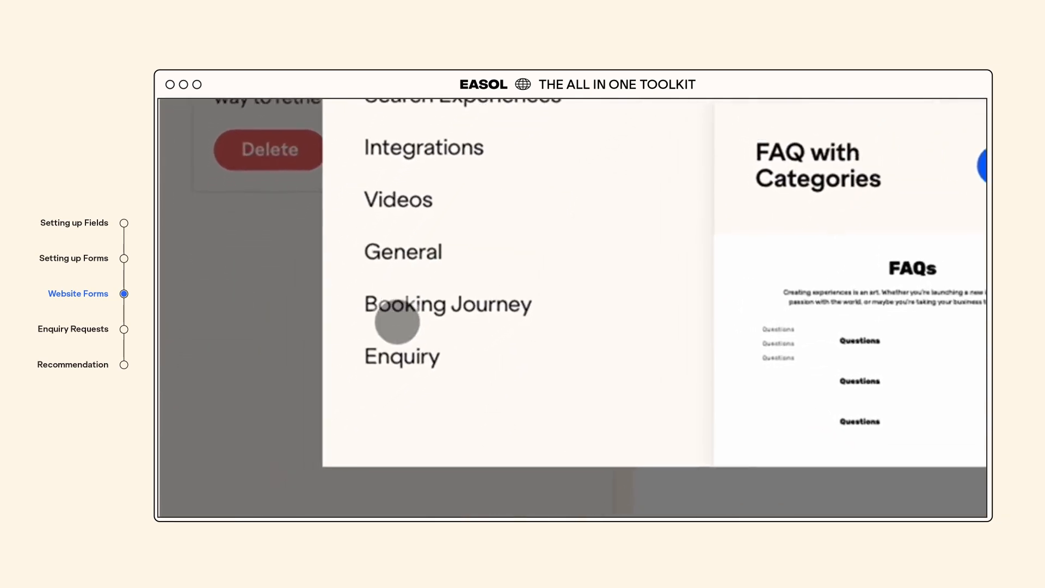
{"action": "left_click", "coordinate": [366, 384]}
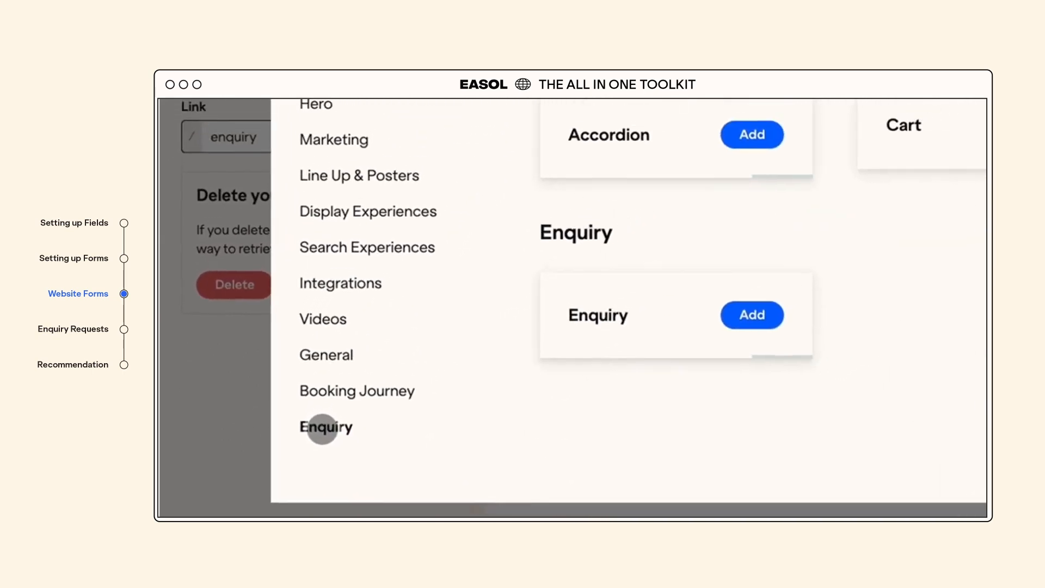
{"action": "left_click", "coordinate": [590, 388]}
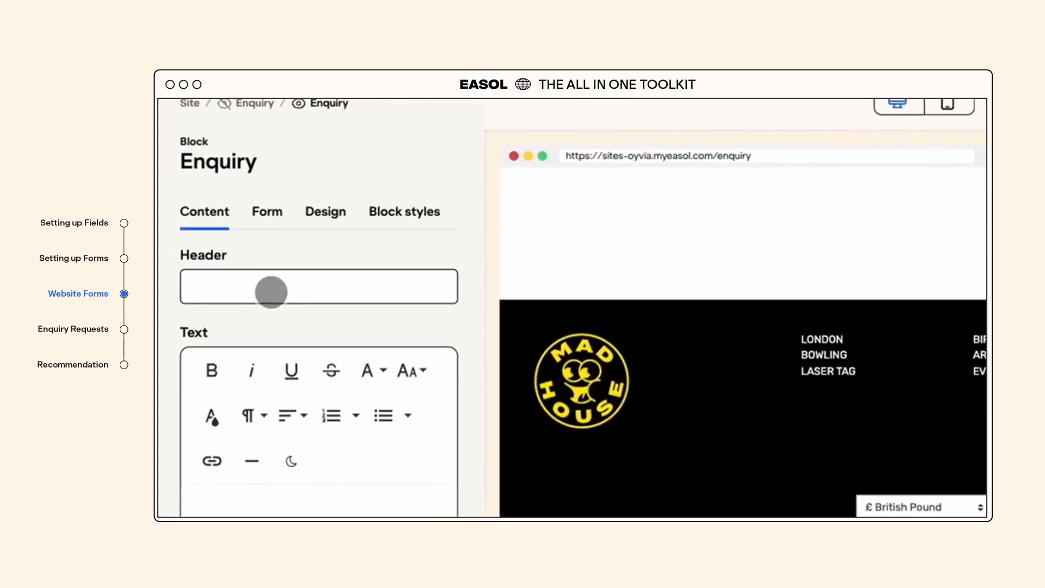
- Enter 'Corporate Booking Request' as the Enquiry block's header text
{"action": "left_click", "coordinate": [259, 279]}
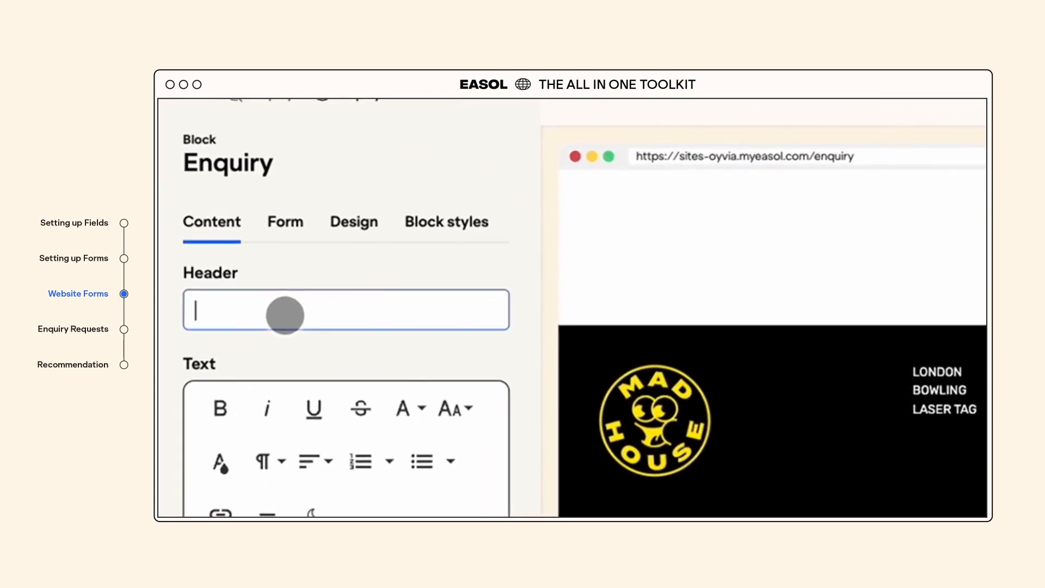
{"action": "type", "text": "q"}
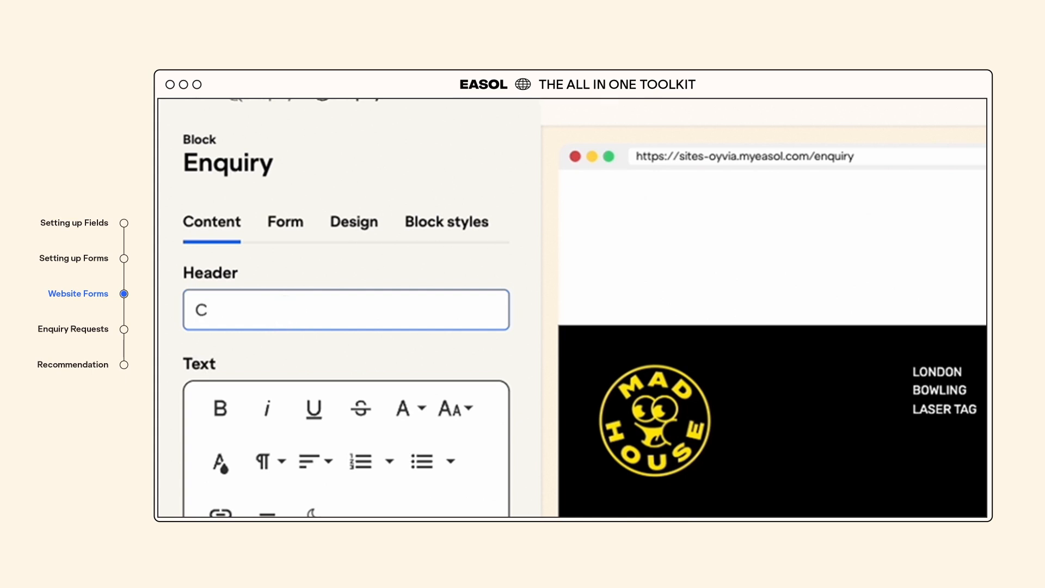
{"action": "type", "text": "orporate Booking R"}
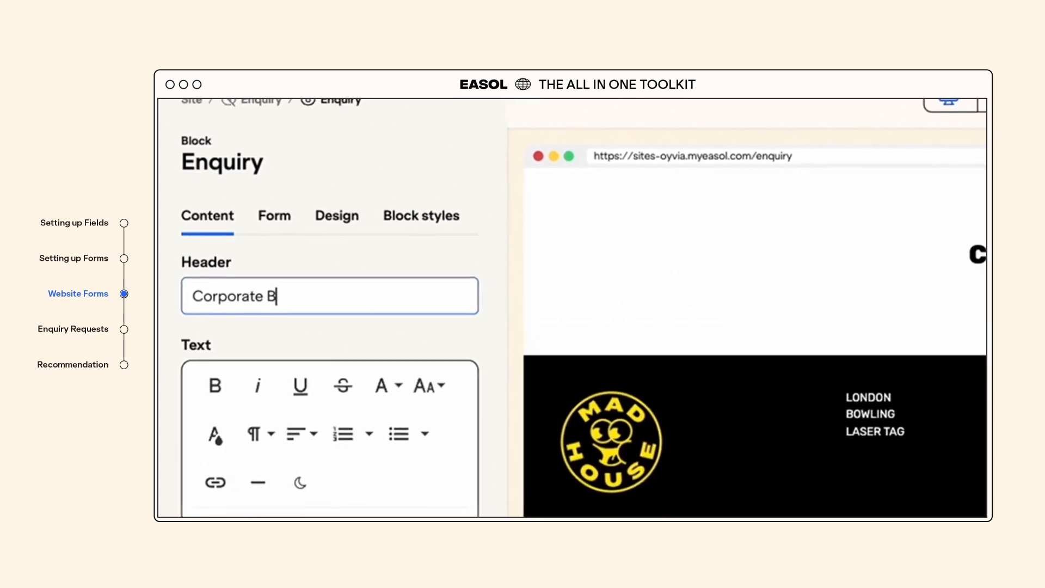
{"action": "type", "text": "equ"}
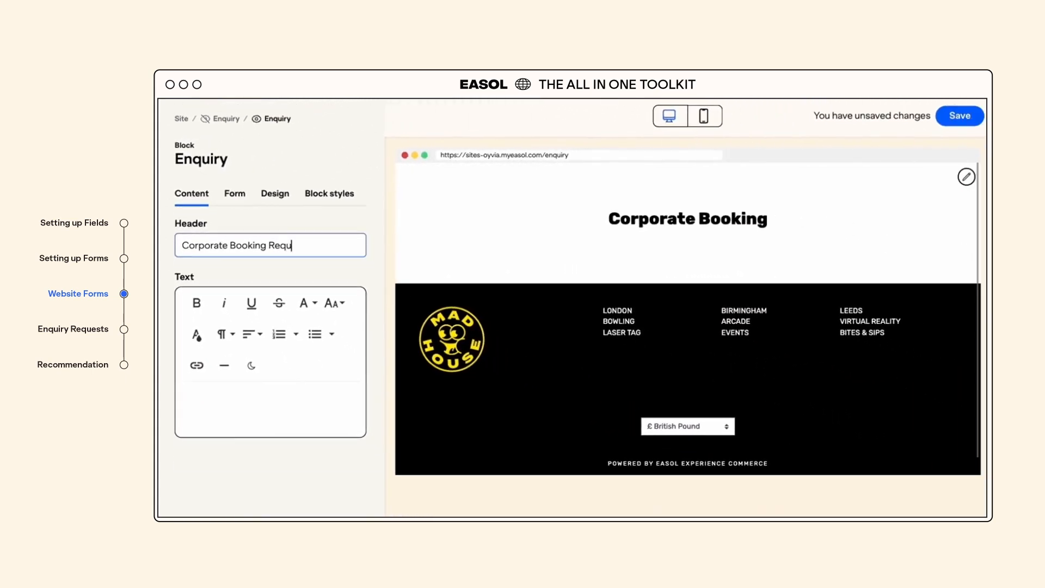
{"action": "type", "text": "est"}
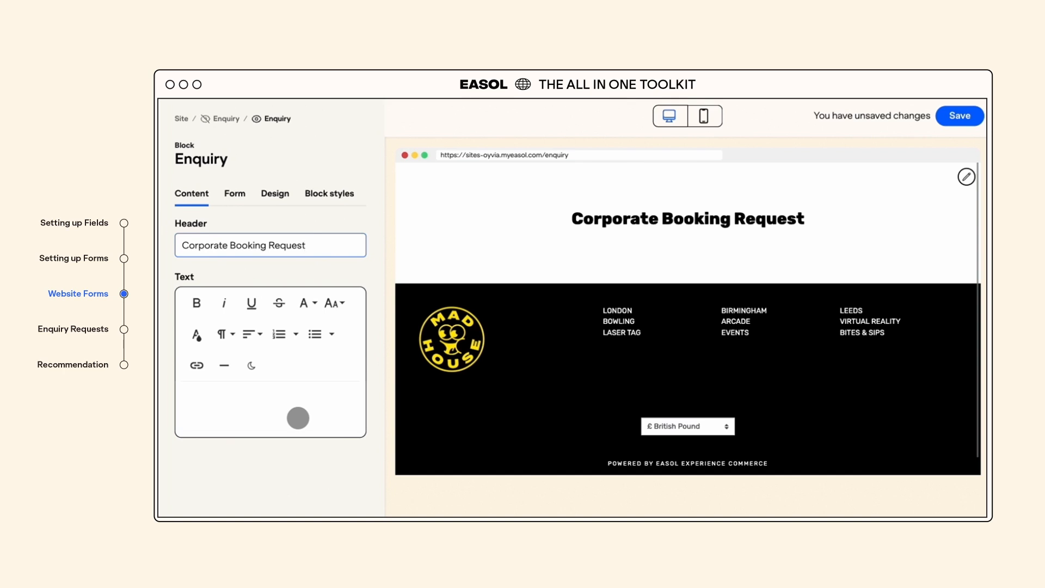
- Select the Corporate Booking form for the block and check its fields down to Send
{"action": "left_click", "coordinate": [235, 194]}
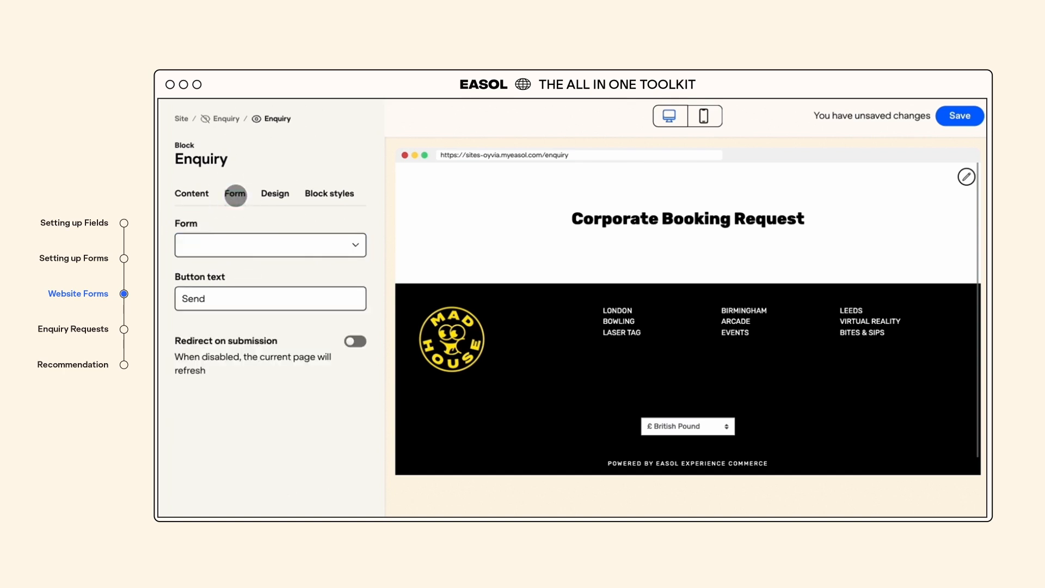
{"action": "left_click", "coordinate": [238, 246]}
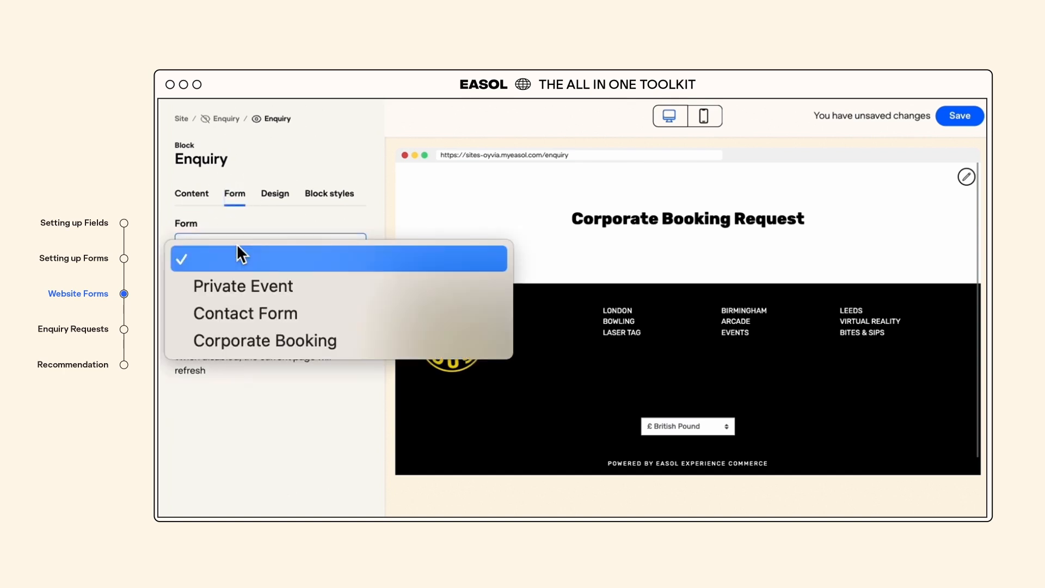
{"action": "left_click", "coordinate": [238, 339]}
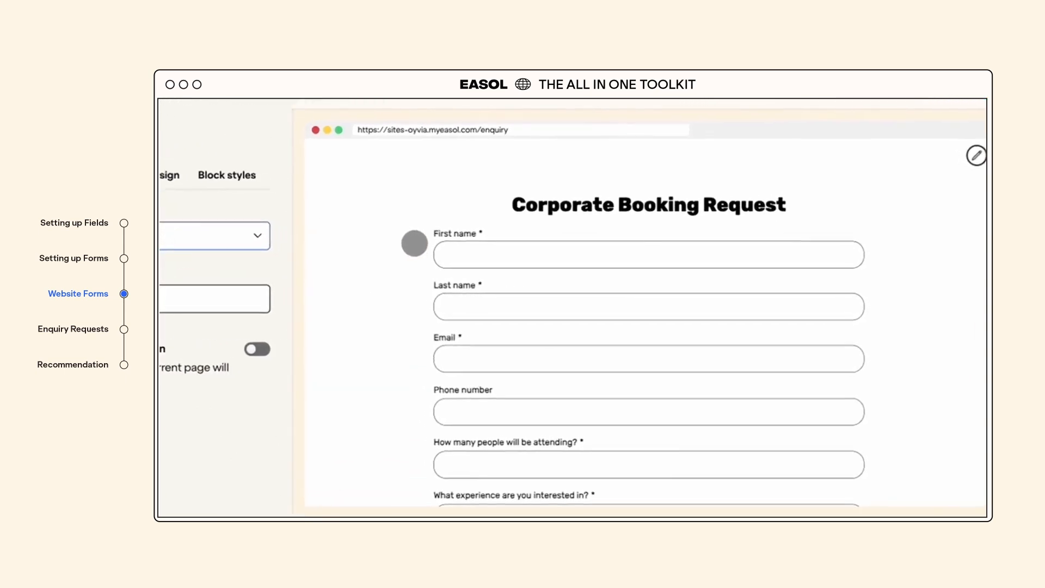
{"action": "scroll", "coordinate": [287, 326], "scroll_direction": "down", "scroll_amount": 5}
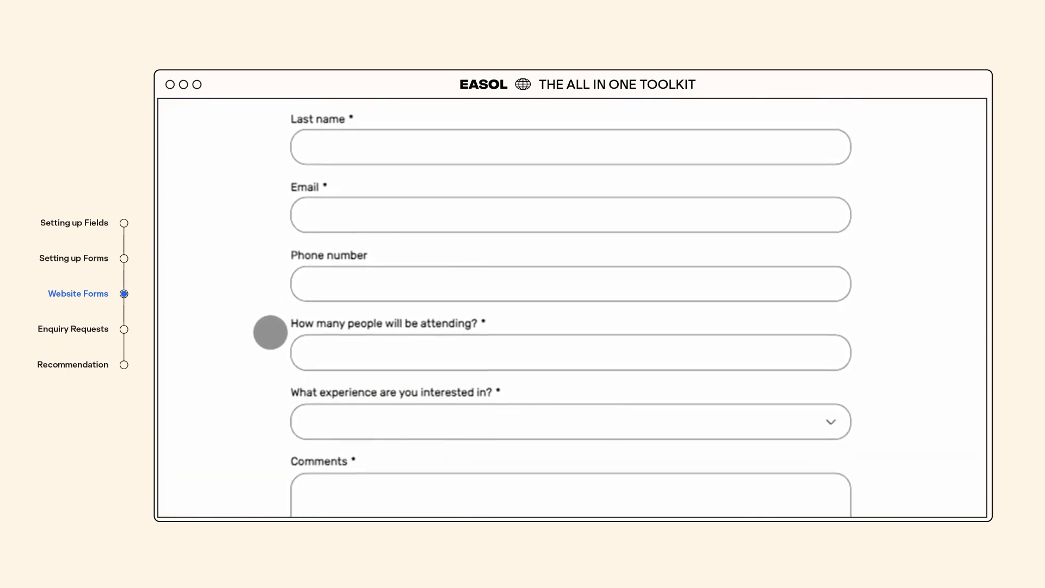
{"action": "scroll", "coordinate": [271, 332], "scroll_direction": "down", "scroll_amount": 3}
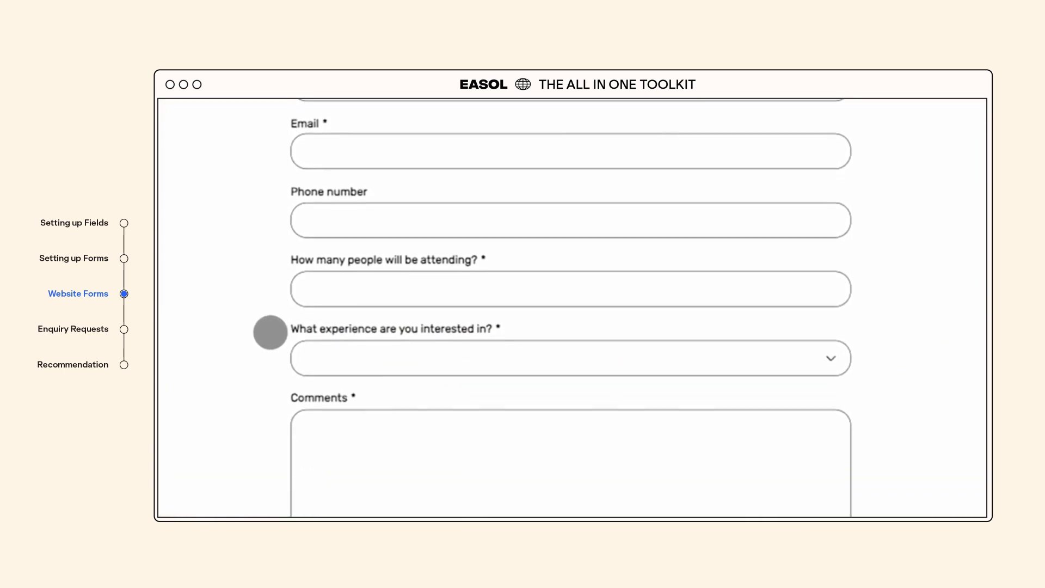
{"action": "scroll", "coordinate": [271, 341], "scroll_direction": "down", "scroll_amount": 2}
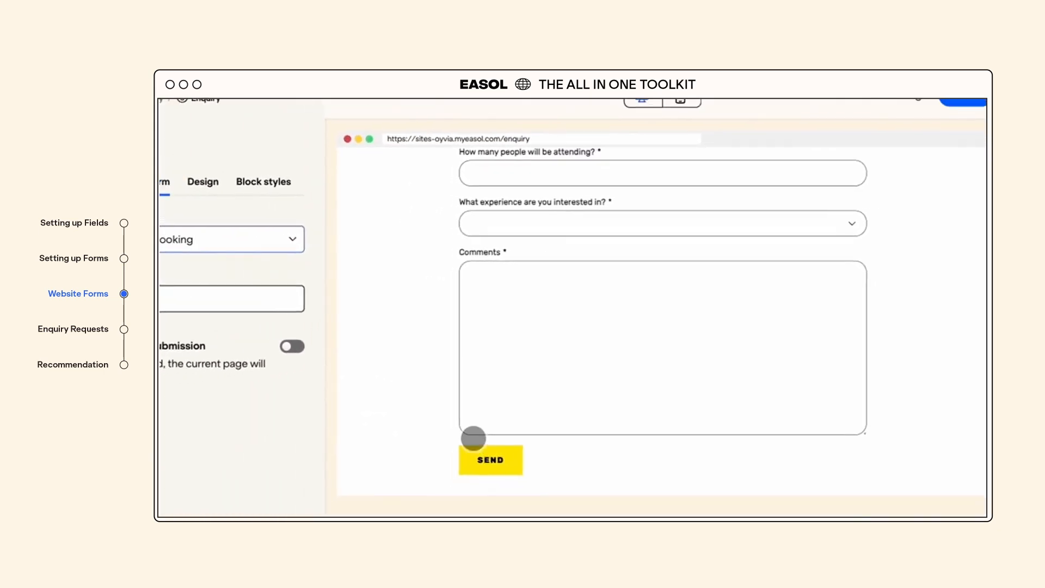
- Review the Enquiry block's Design and Block styles settings, including padding and background
{"action": "left_click", "coordinate": [203, 182]}
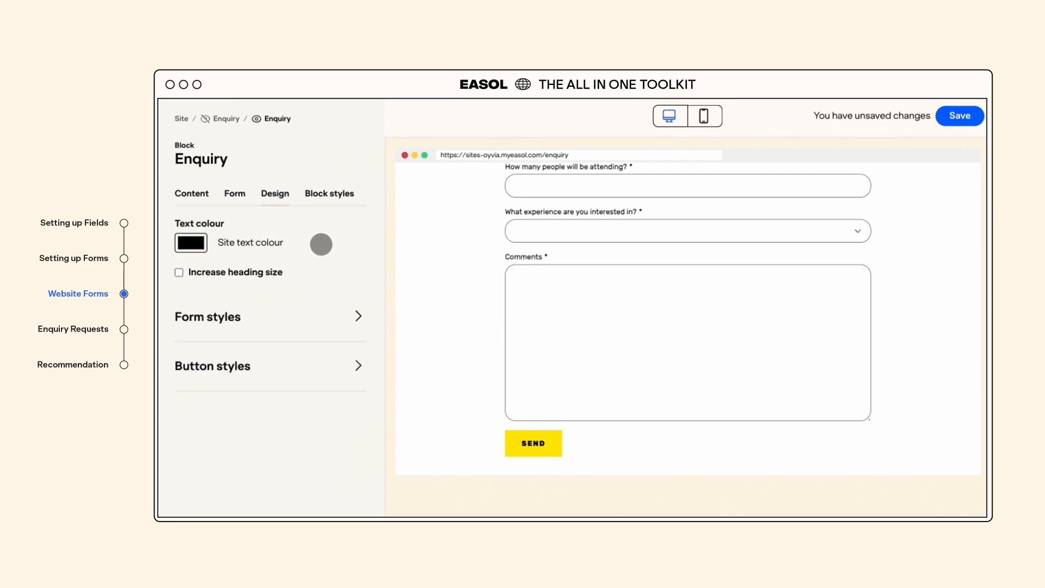
{"action": "left_click", "coordinate": [329, 195]}
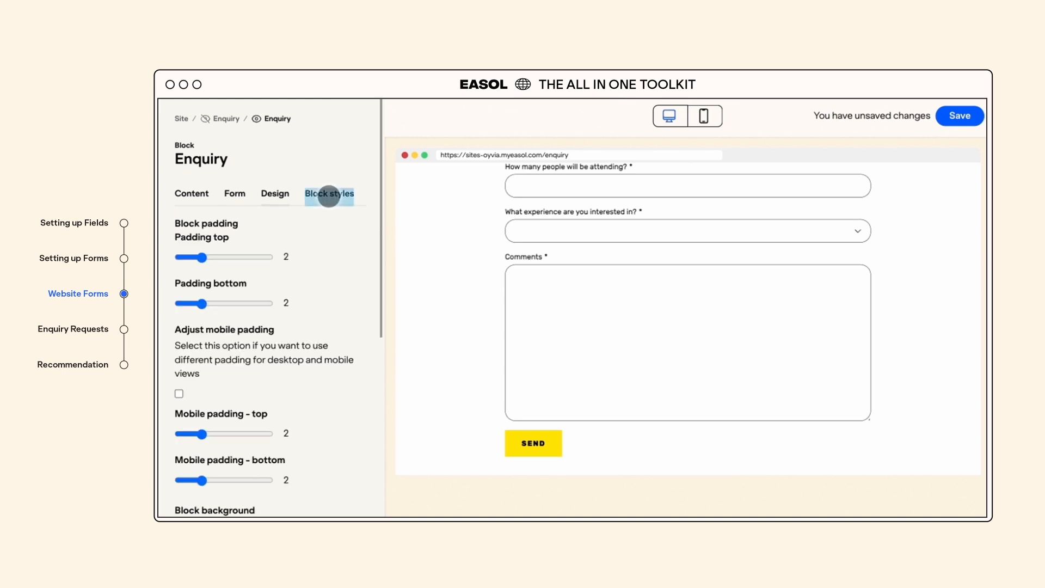
{"action": "scroll", "coordinate": [311, 278], "scroll_direction": "down", "scroll_amount": 2}
{"action": "scroll", "coordinate": [312, 279], "scroll_direction": "down", "scroll_amount": 5}
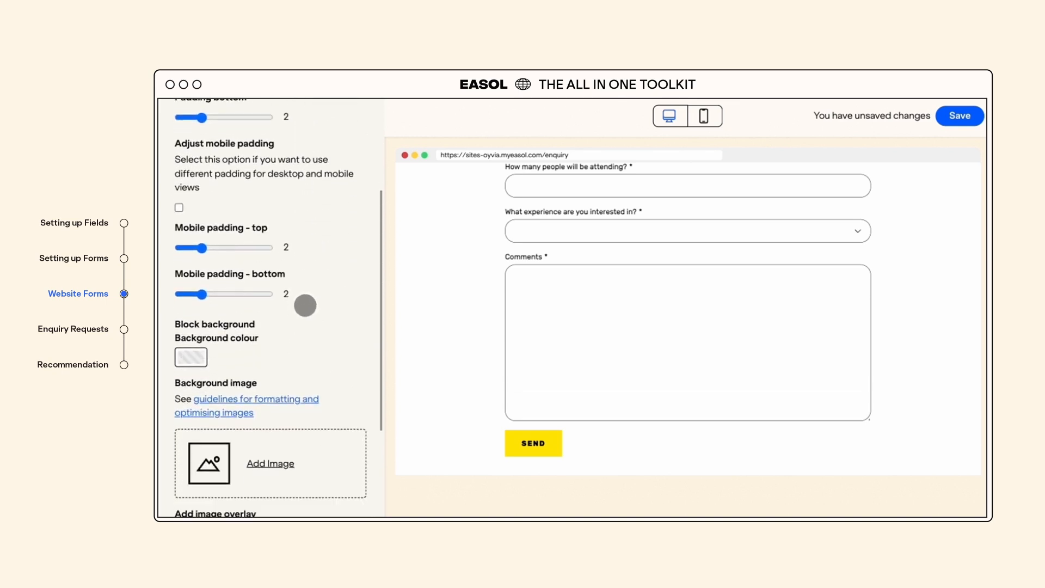
{"action": "scroll", "coordinate": [311, 464], "scroll_direction": "down", "scroll_amount": 3}
{"action": "scroll", "coordinate": [313, 464], "scroll_direction": "down", "scroll_amount": 1}
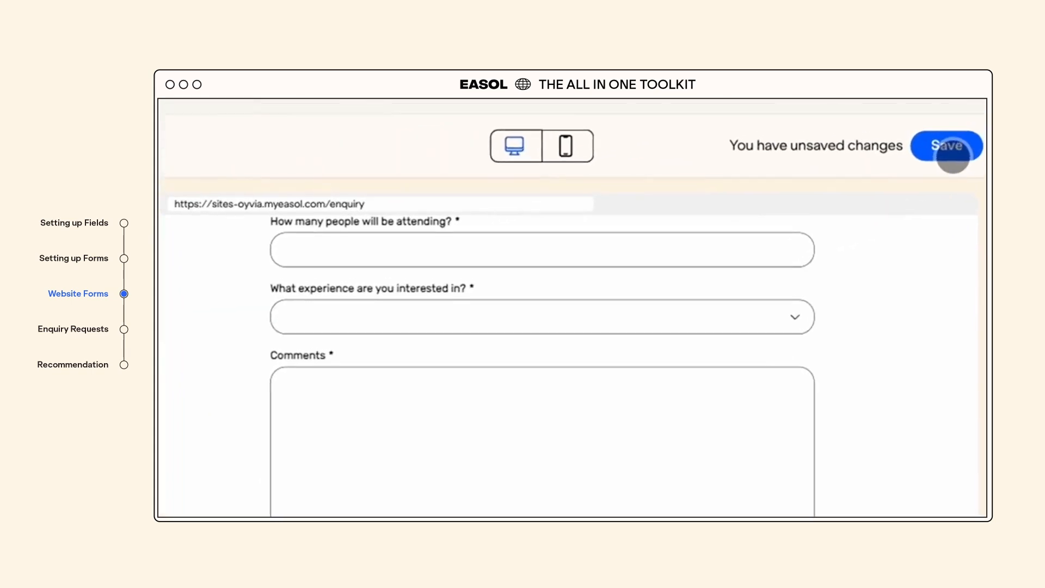
- Save the Enquiry page and scroll through the result
{"action": "left_click", "coordinate": [950, 148]}
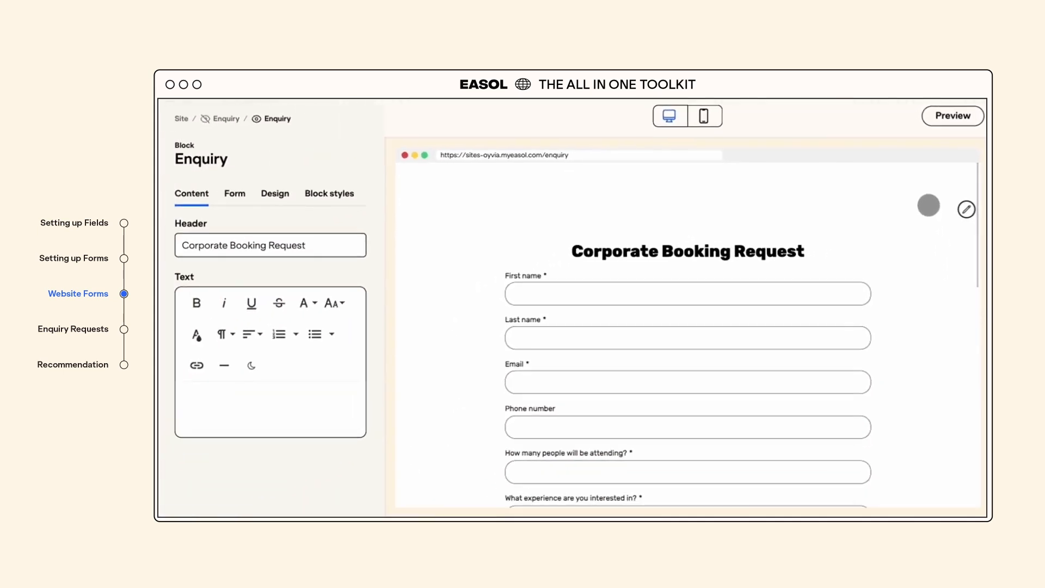
{"action": "scroll", "coordinate": [929, 207], "scroll_direction": "down", "scroll_amount": 2}
{"action": "scroll", "coordinate": [929, 215], "scroll_direction": "down", "scroll_amount": 5}
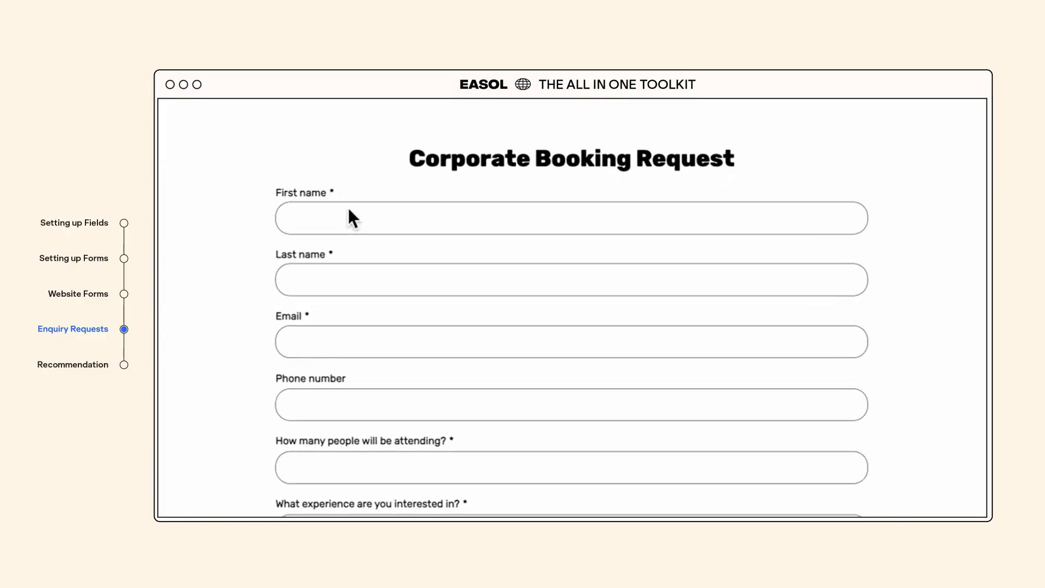
- Fill in the test enquiry's first name, last name, email and phone number
{"action": "left_click", "coordinate": [341, 206]}
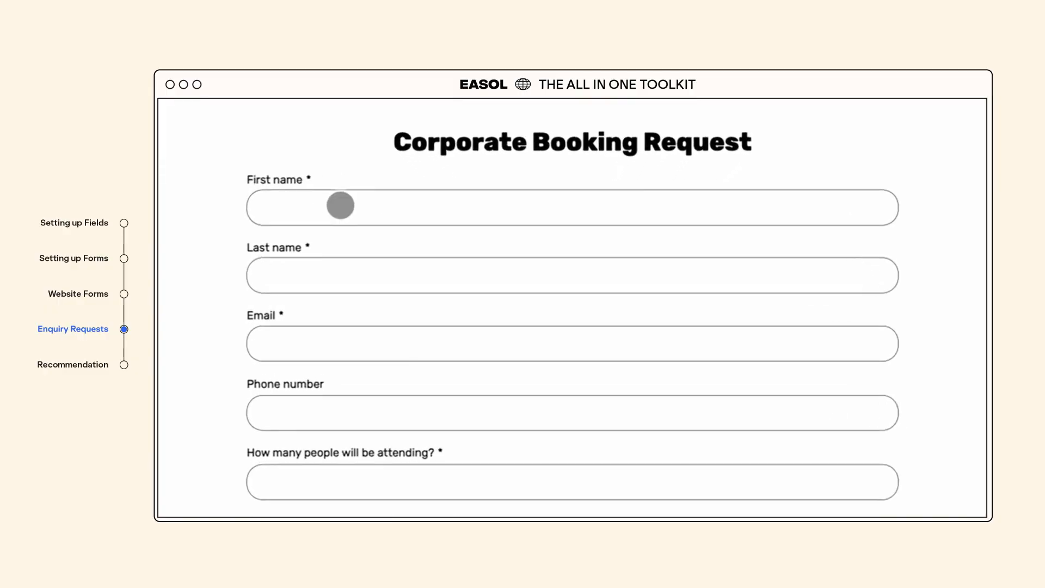
{"action": "key", "text": "Tab"}
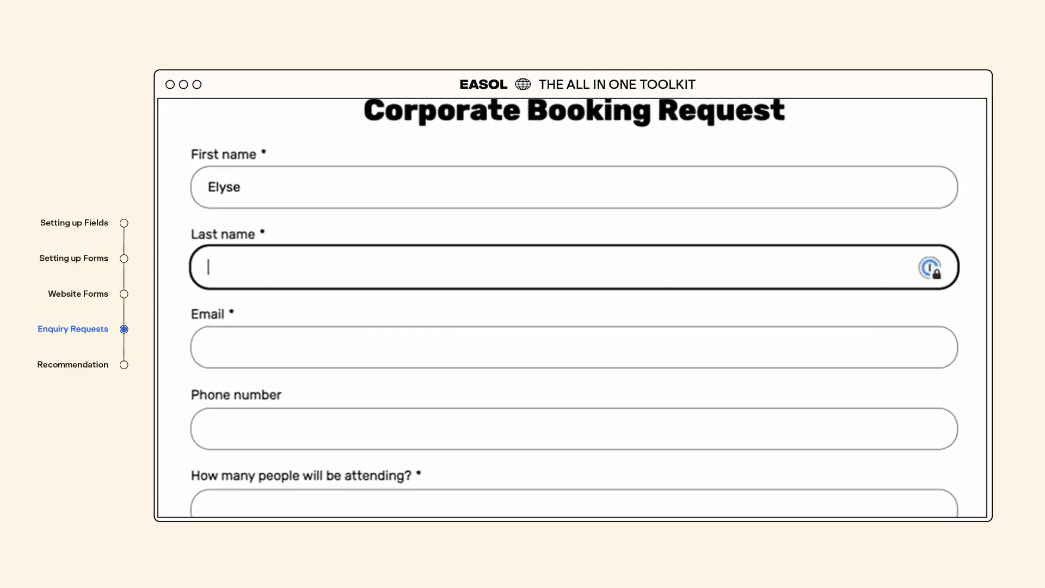
{"action": "key", "text": "Tab"}
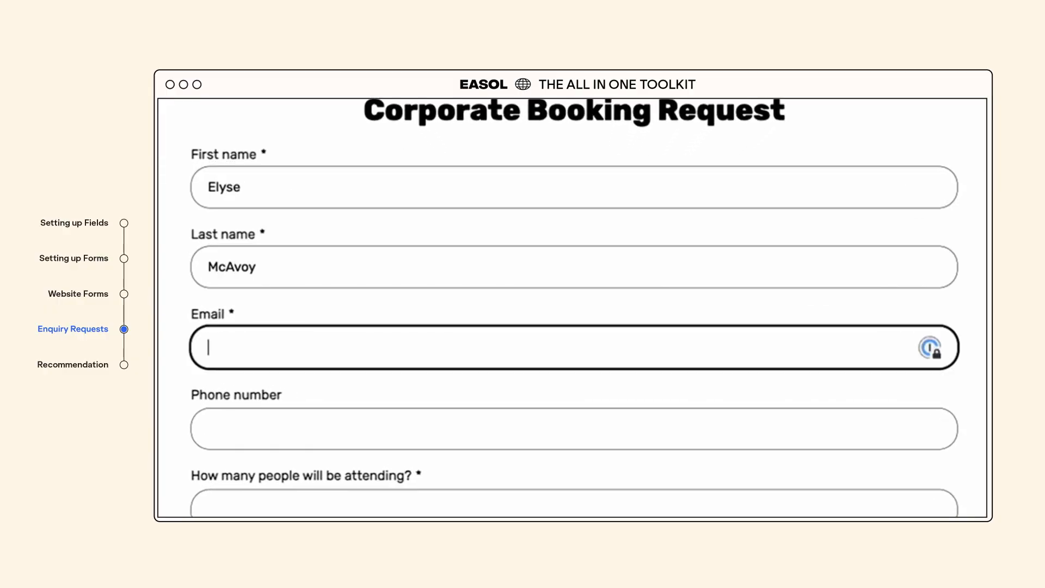
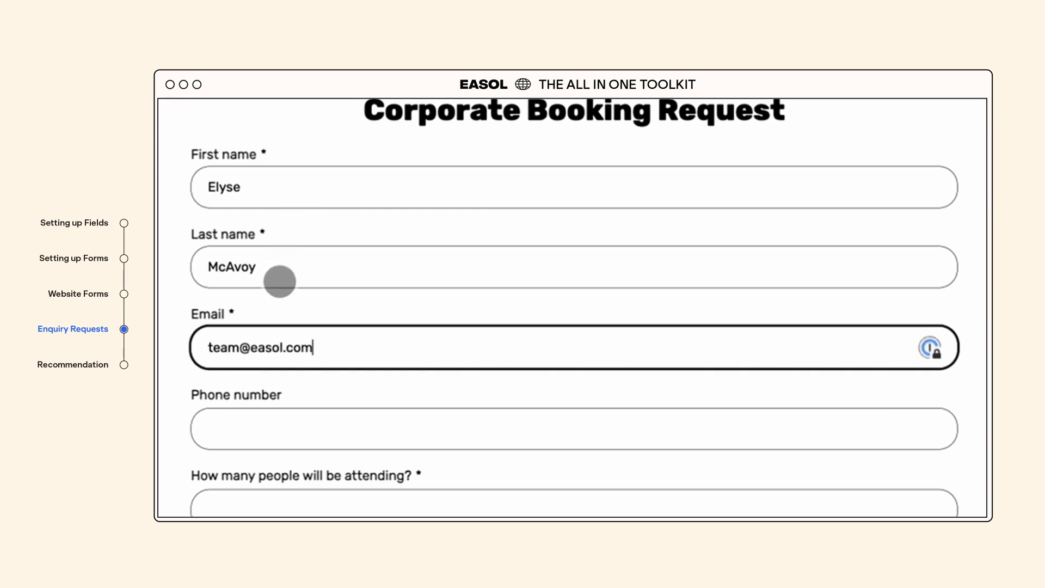
{"action": "key", "text": "Tab"}
{"action": "type", "text": "00000000000"}
- Choose Retreat, comment 'Can you host a corporate retreat for 8 people the weekend of June 16th?', and send
{"action": "key", "text": "Tab"}
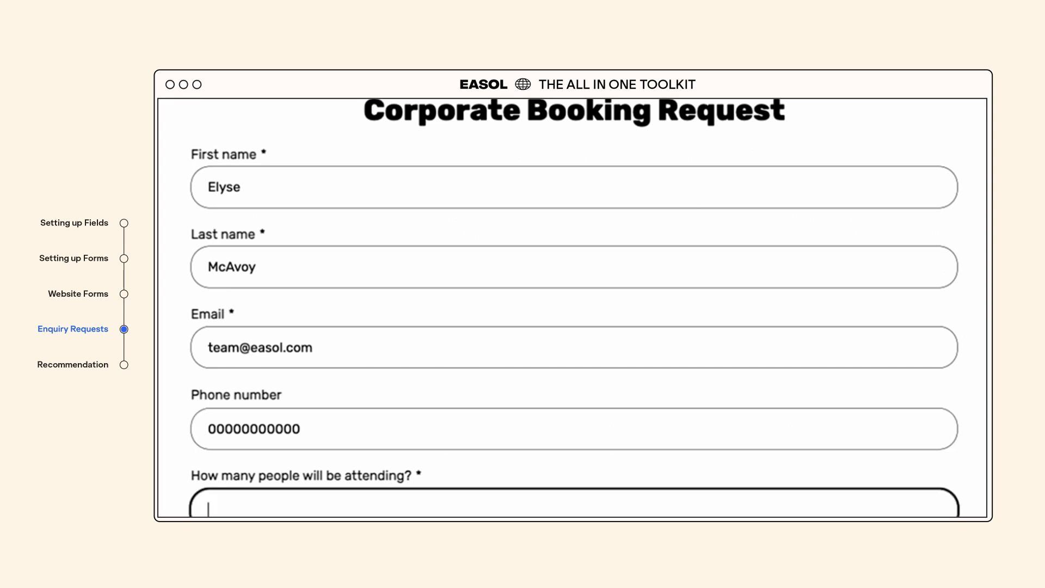
{"action": "key", "text": "Tab"}
{"action": "scroll", "coordinate": [277, 399], "scroll_direction": "down", "scroll_amount": 3}
{"action": "left_click", "coordinate": [298, 443]}
{"action": "left_click", "coordinate": [302, 503]}
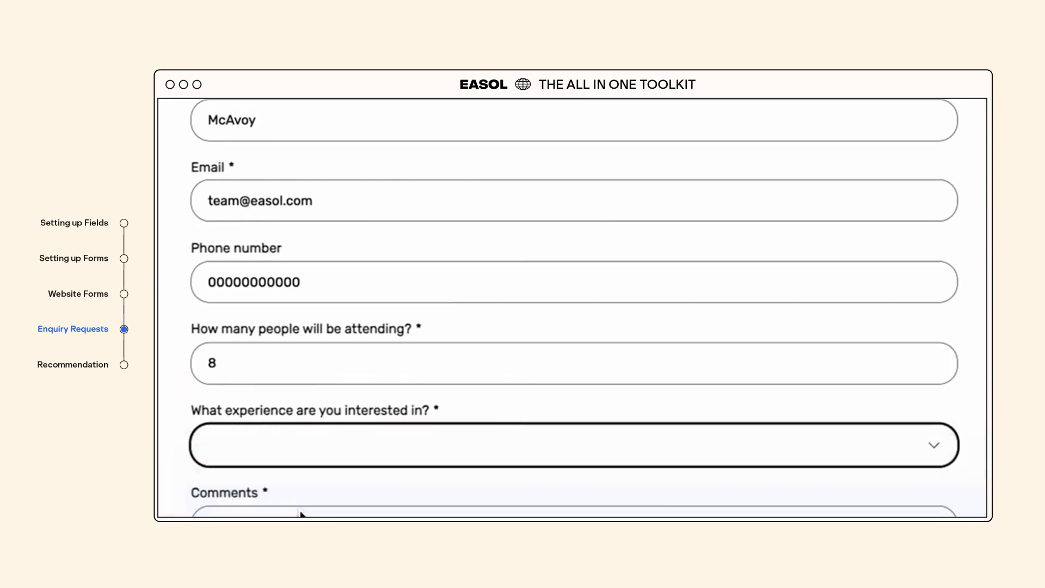
{"action": "scroll", "coordinate": [300, 515], "scroll_direction": "down", "scroll_amount": 1}
{"action": "left_click", "coordinate": [296, 511]}
{"action": "type", "text": "Can "}
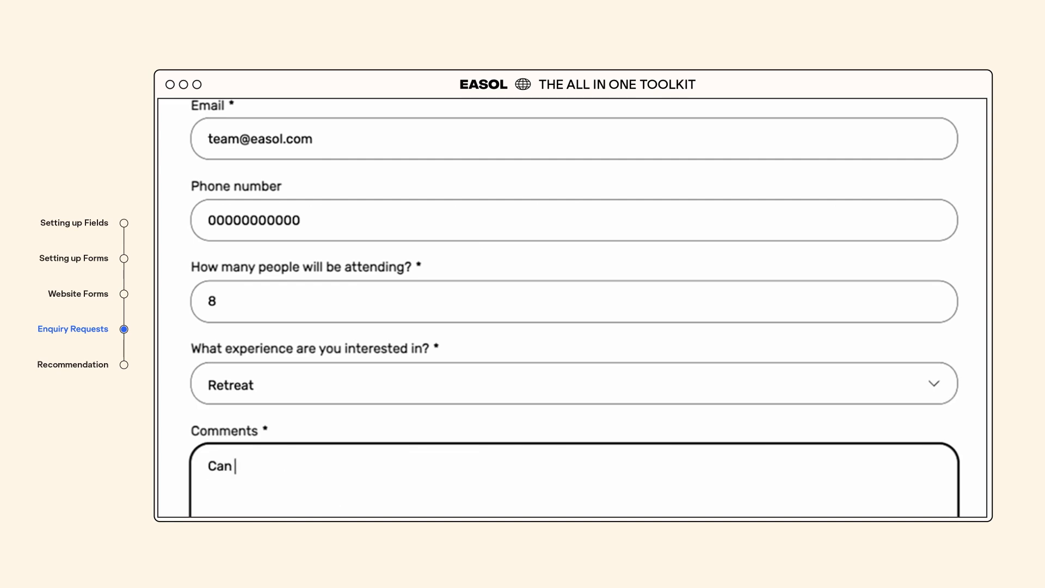
{"action": "type", "text": "you host a corporate retreat for 8 people the weekend of June 16th?"}
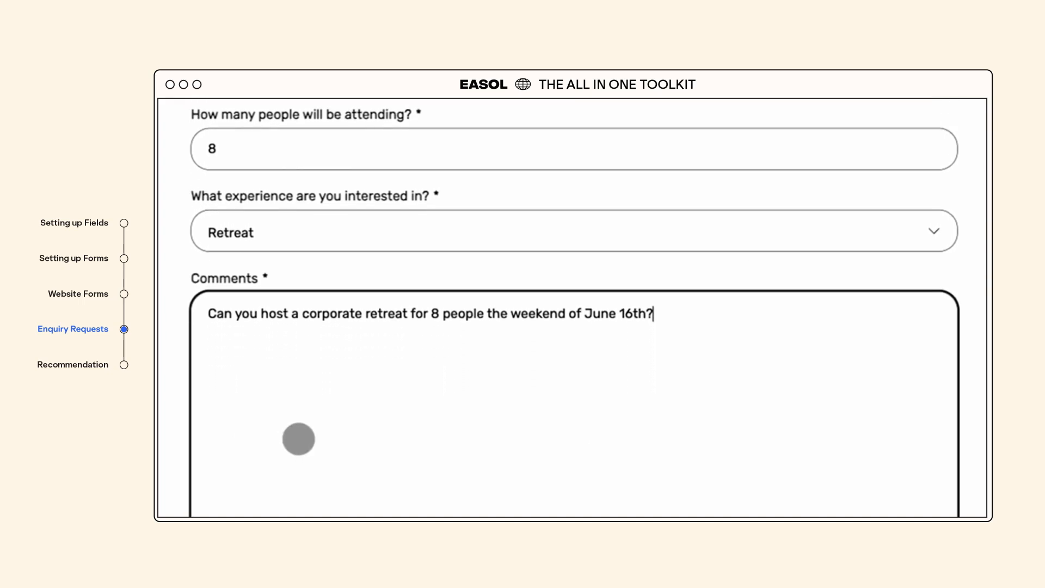
{"action": "left_click", "coordinate": [256, 490]}
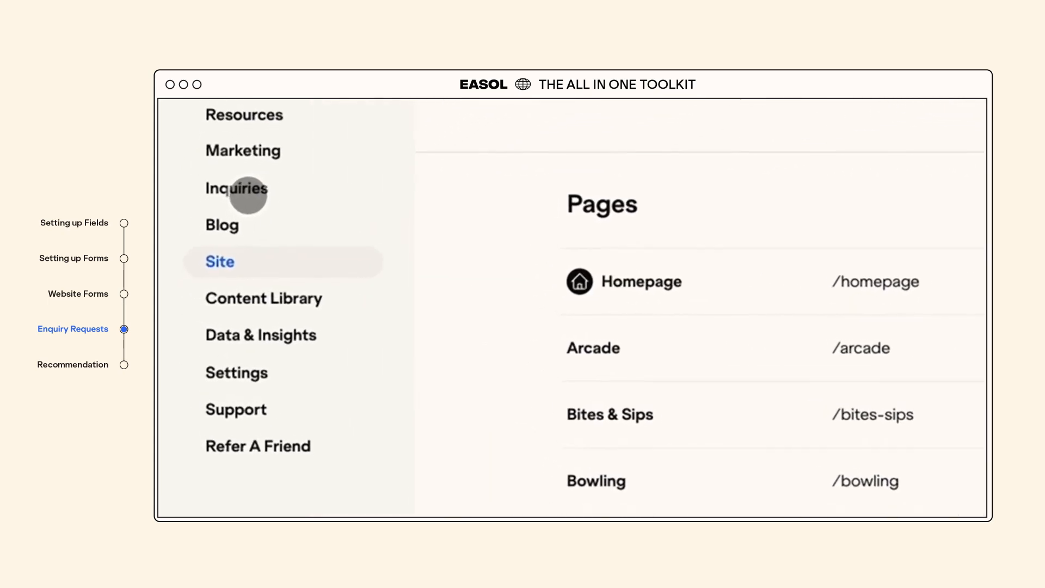
- On the Inquiries board, check the assignee options, then open the newest Corporate Booking enquiry
{"action": "left_click", "coordinate": [246, 210]}
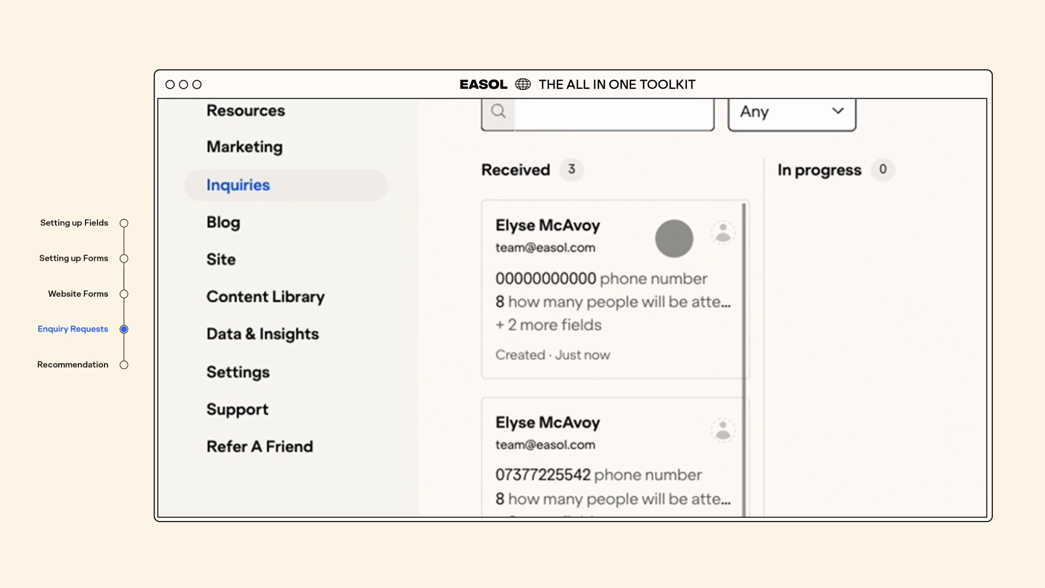
{"action": "left_click", "coordinate": [722, 233]}
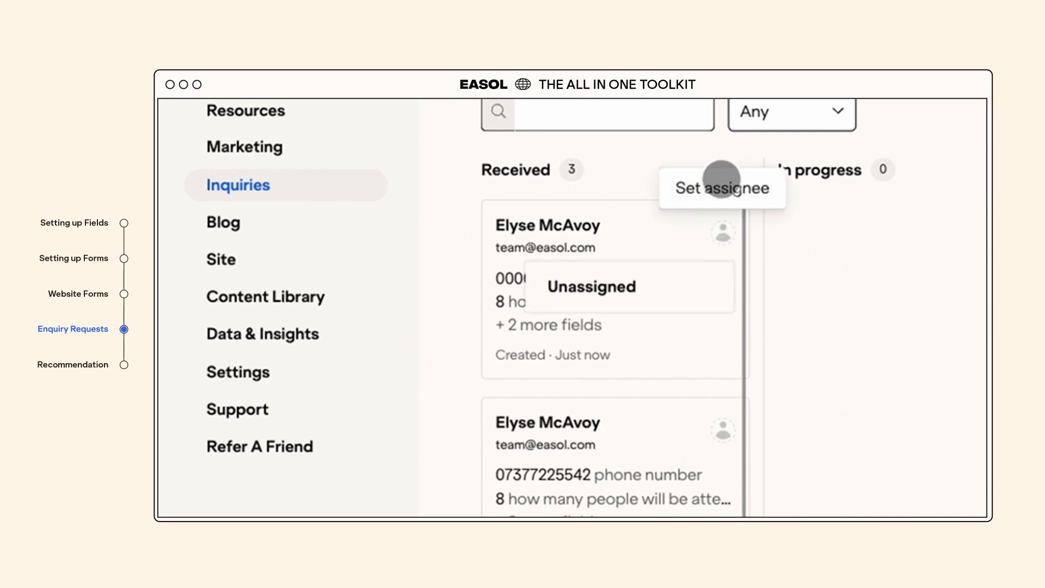
{"action": "left_click", "coordinate": [938, 139]}
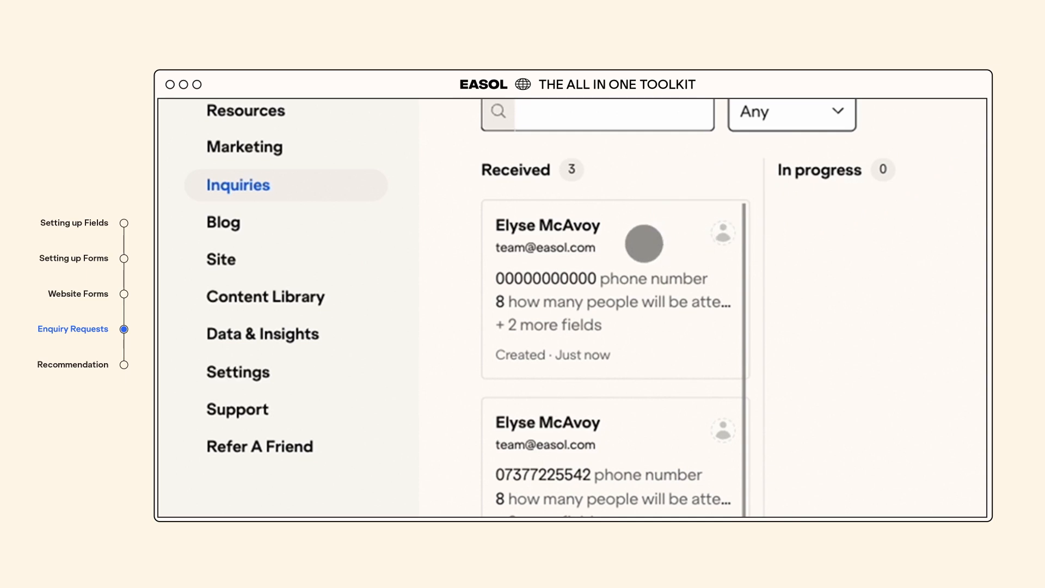
{"action": "left_click", "coordinate": [643, 242]}
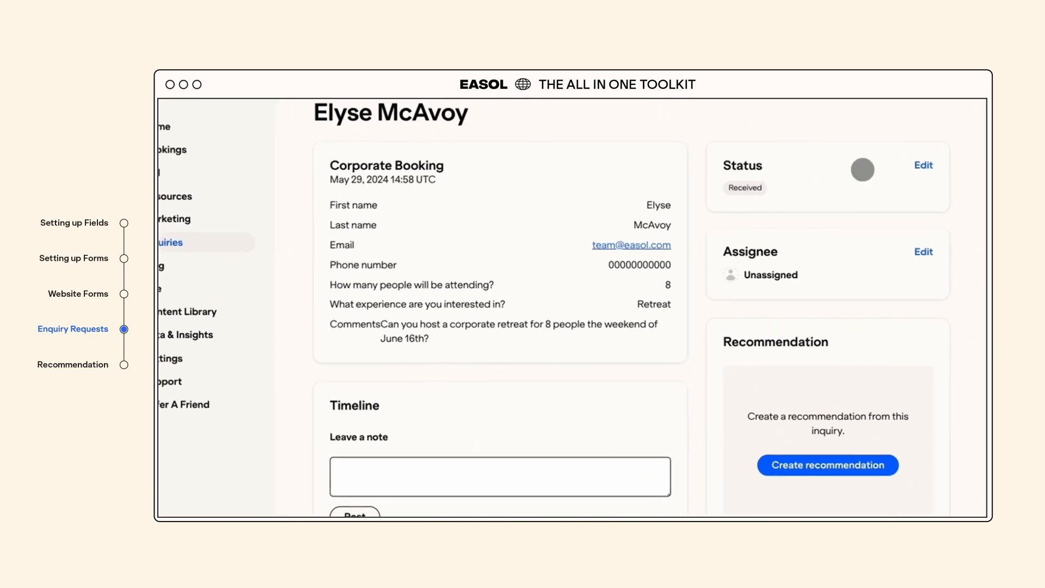
- Review the enquiry's status options and leave it as Received
{"action": "left_click", "coordinate": [926, 159]}
{"action": "left_click", "coordinate": [866, 294]}
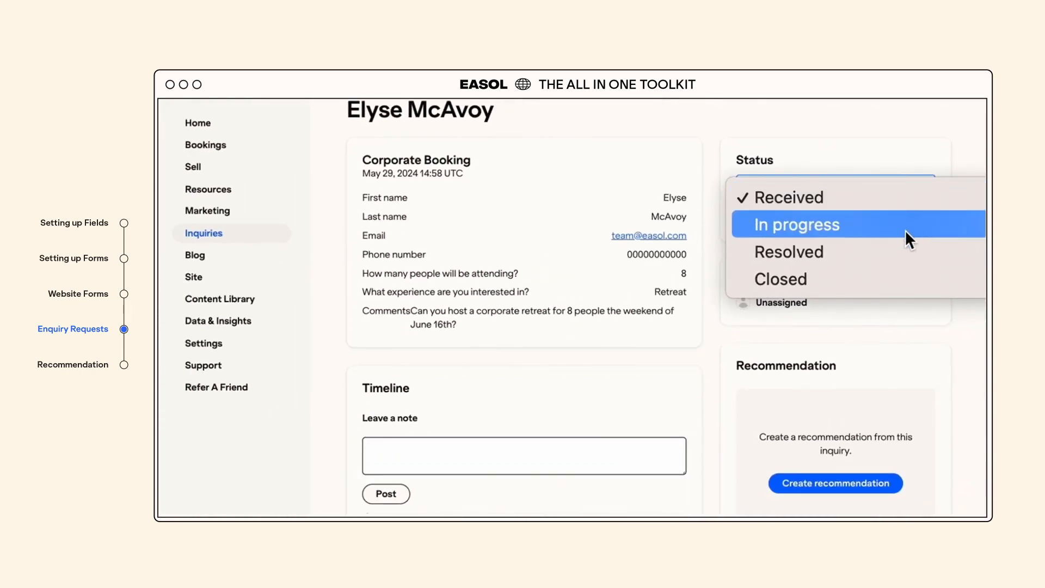
{"action": "left_click", "coordinate": [856, 145]}
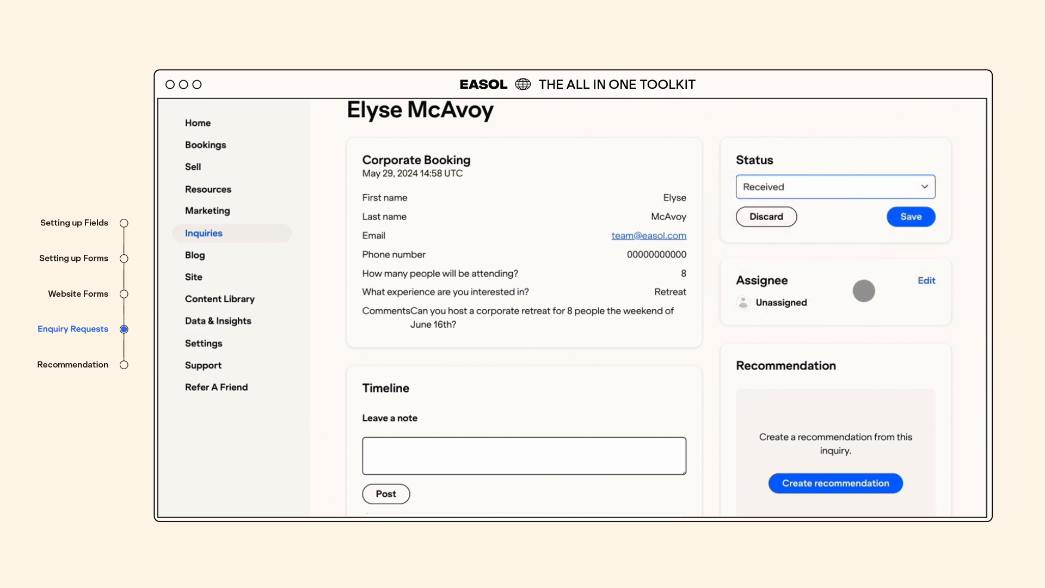
- Create a recommendation from the Corporate Booking enquiry
{"action": "left_click", "coordinate": [477, 451]}
{"action": "scroll", "coordinate": [467, 392], "scroll_direction": "down", "scroll_amount": 1}
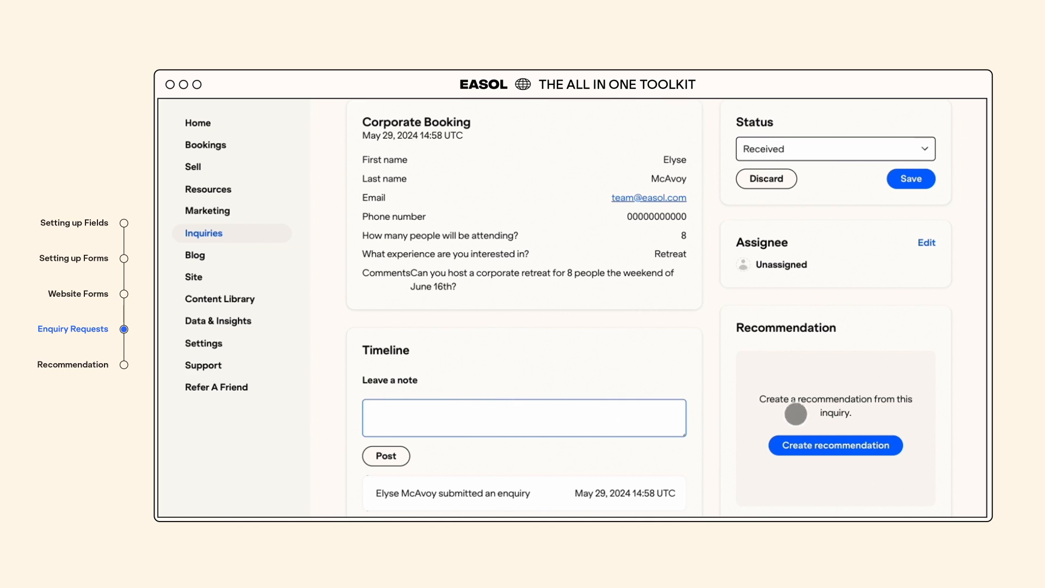
{"action": "left_click", "coordinate": [847, 445]}
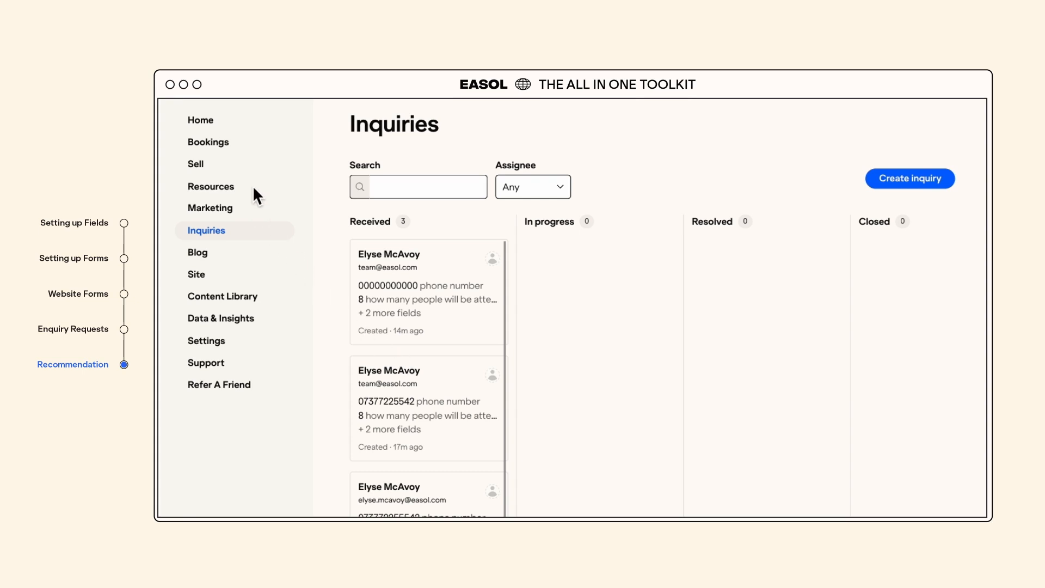
- Open the Corporate Request June 16th card from Bookings > Recommendations
{"action": "left_click", "coordinate": [214, 142]}
{"action": "left_click", "coordinate": [235, 191]}
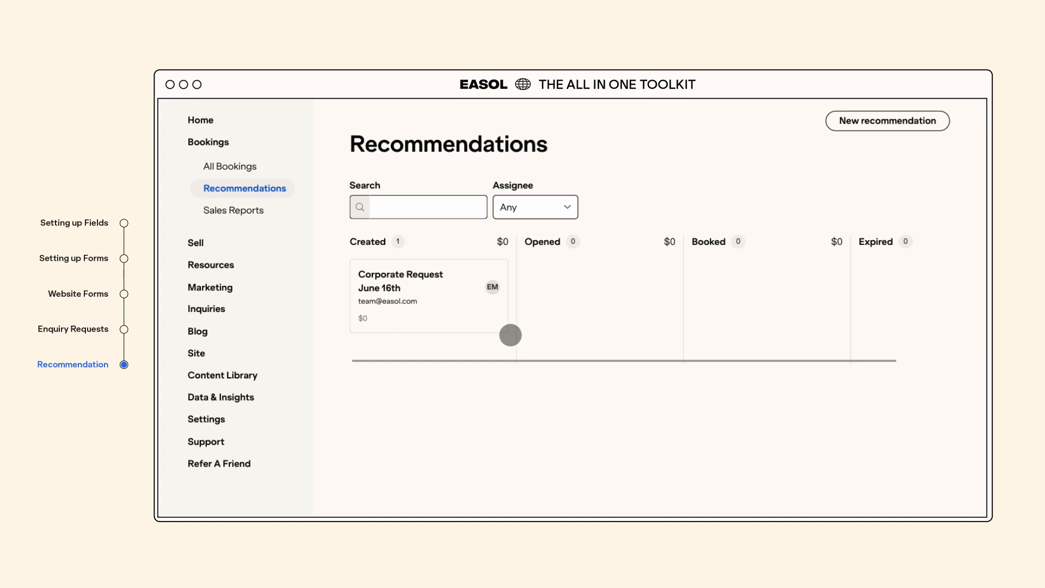
{"action": "left_click", "coordinate": [417, 279]}
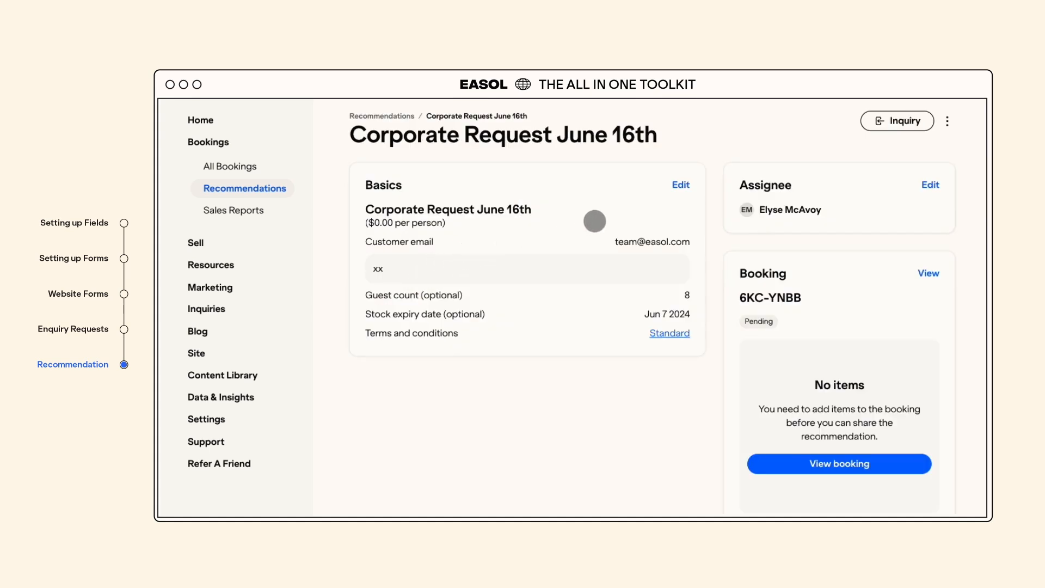
- Retitle the recommendation 'Corporate Retreat June', keep 8 guests and Jun 7 expiry, and save
{"action": "left_click", "coordinate": [679, 188]}
{"action": "left_click", "coordinate": [494, 233]}
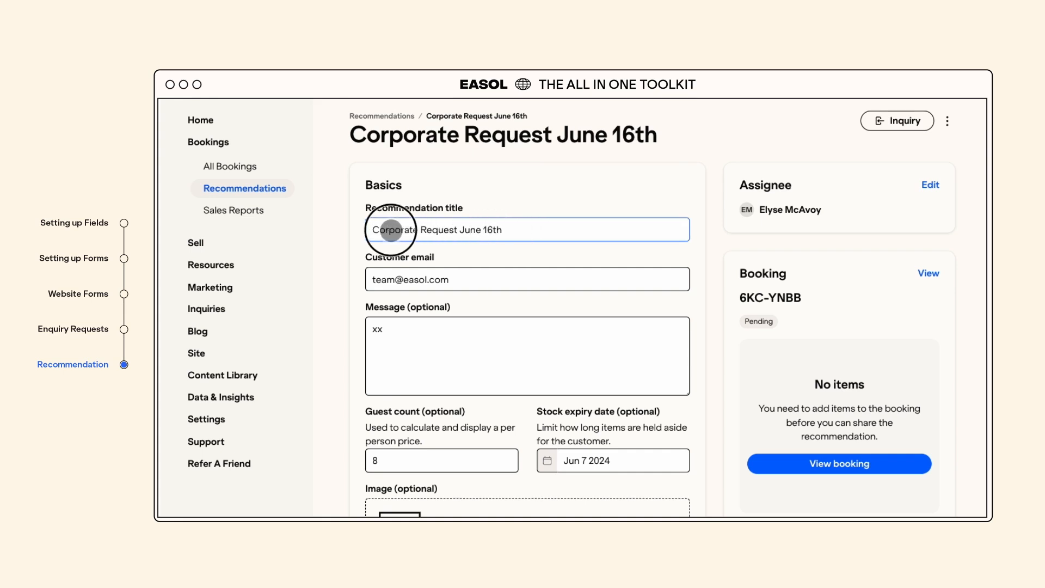
{"action": "key", "text": "BackSpace"}
{"action": "key", "text": "BackSpace"}
{"action": "key", "text": "BackSpace"}
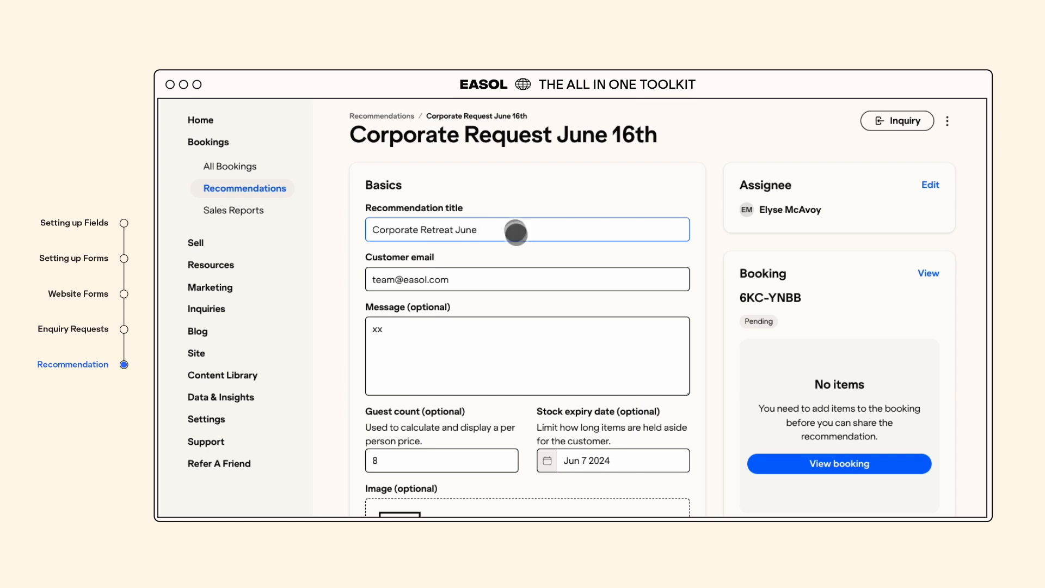
{"action": "scroll", "coordinate": [478, 264], "scroll_direction": "down", "scroll_amount": 1}
{"action": "left_click", "coordinate": [409, 325]}
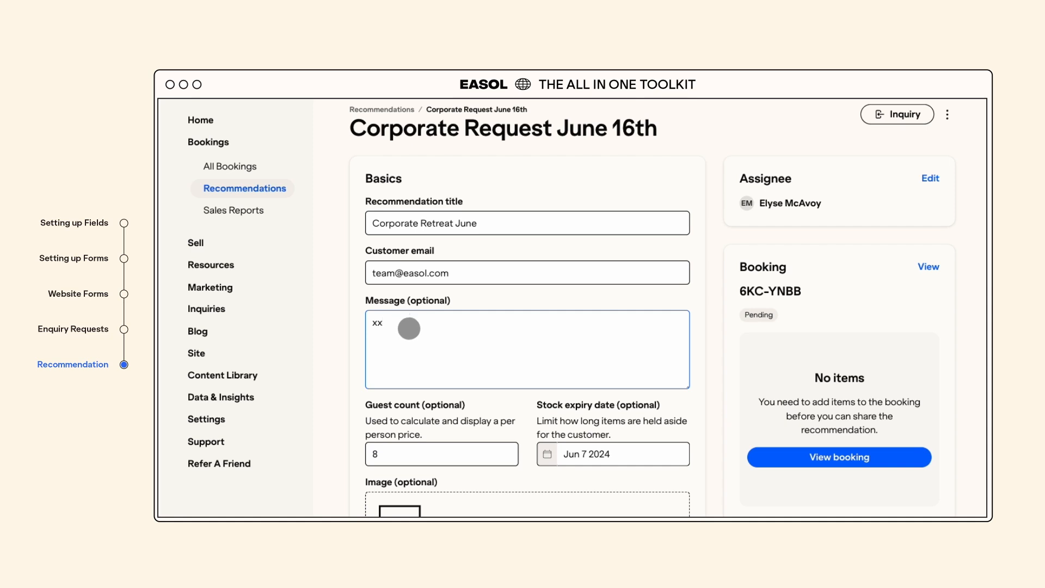
{"action": "left_click", "coordinate": [409, 454]}
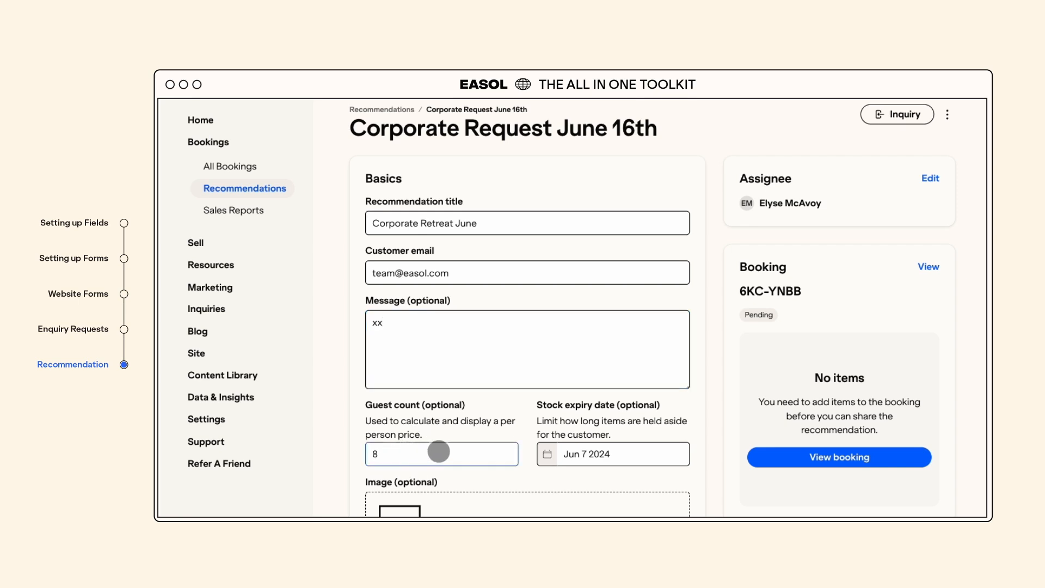
{"action": "left_click", "coordinate": [585, 457]}
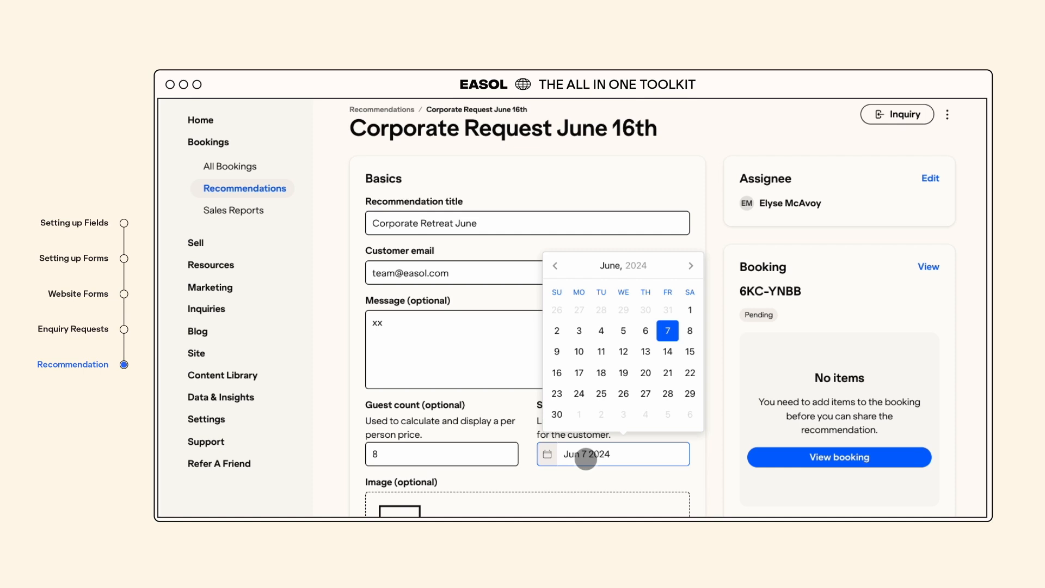
{"action": "left_click", "coordinate": [668, 331]}
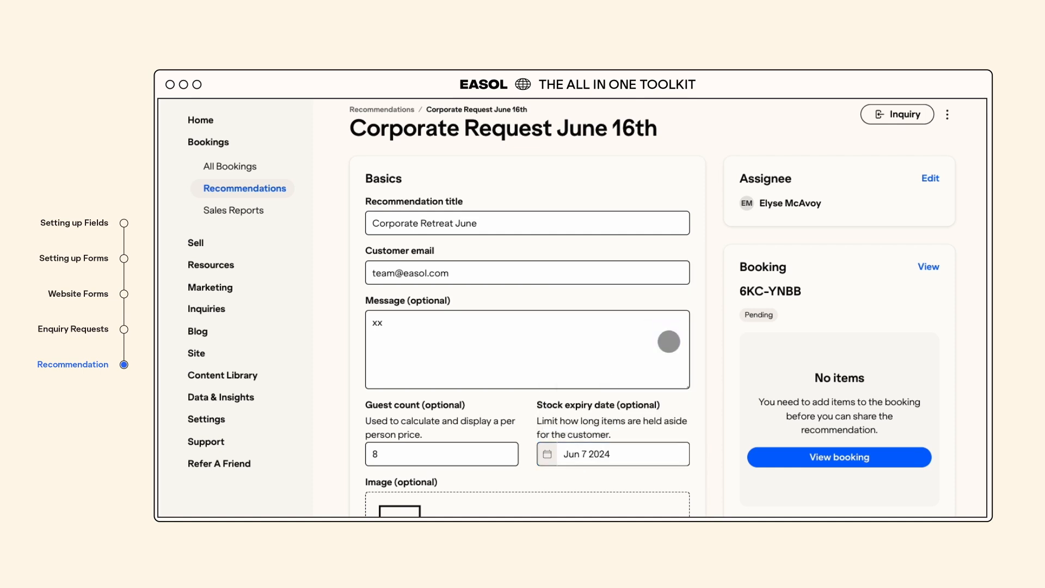
{"action": "scroll", "coordinate": [667, 345], "scroll_direction": "down", "scroll_amount": 3}
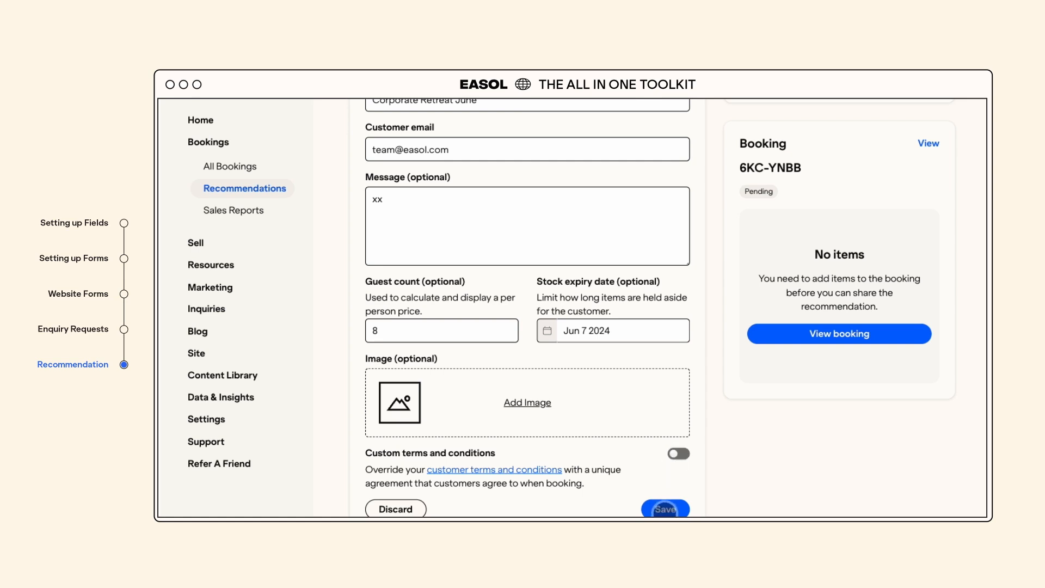
{"action": "left_click", "coordinate": [666, 508]}
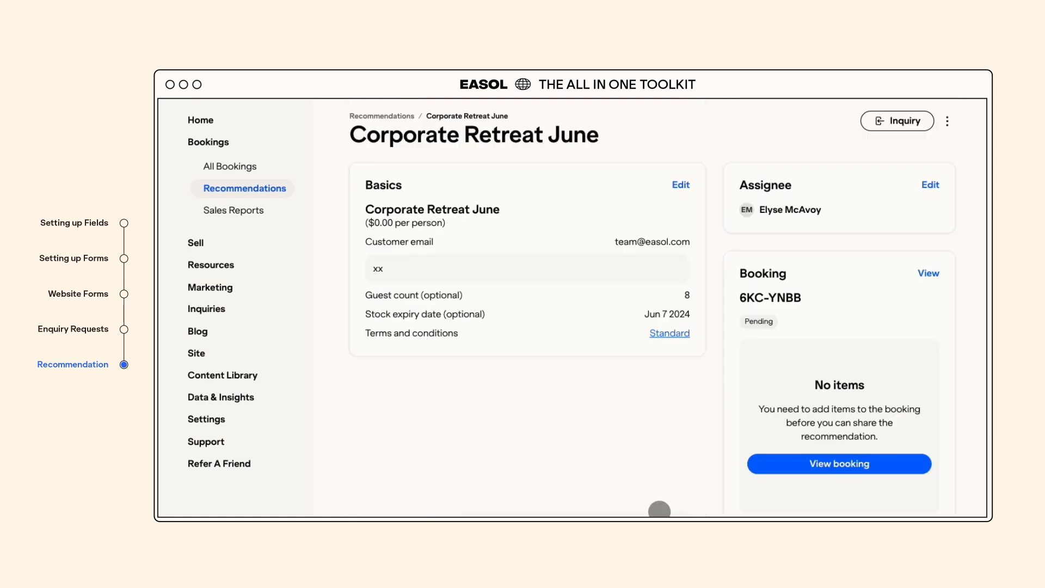
- Open the recommendation's linked booking in edit mode, check the Add Product picker, and close it without adding items
{"action": "left_click", "coordinate": [831, 464]}
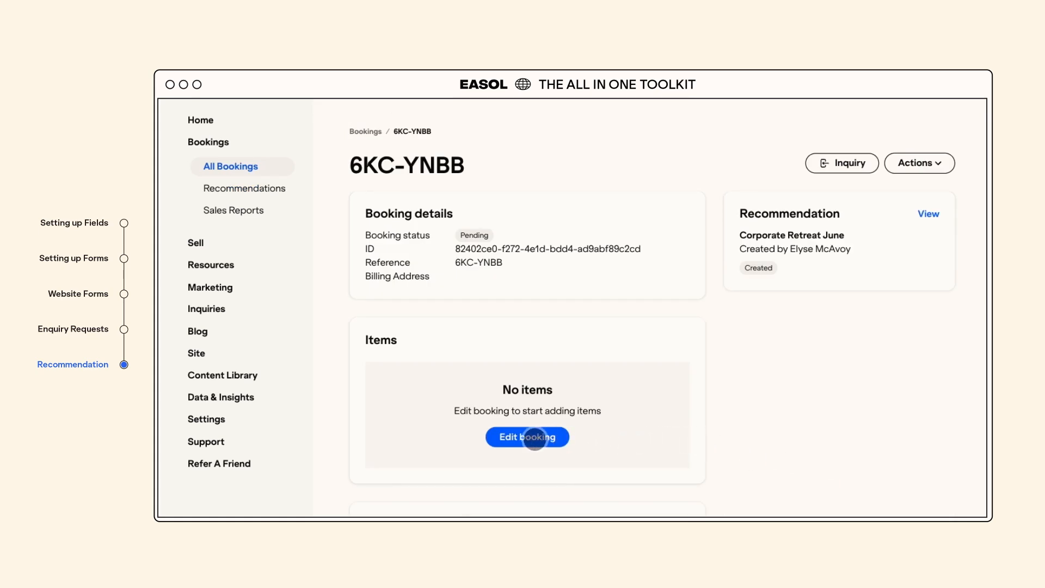
{"action": "left_click", "coordinate": [535, 439]}
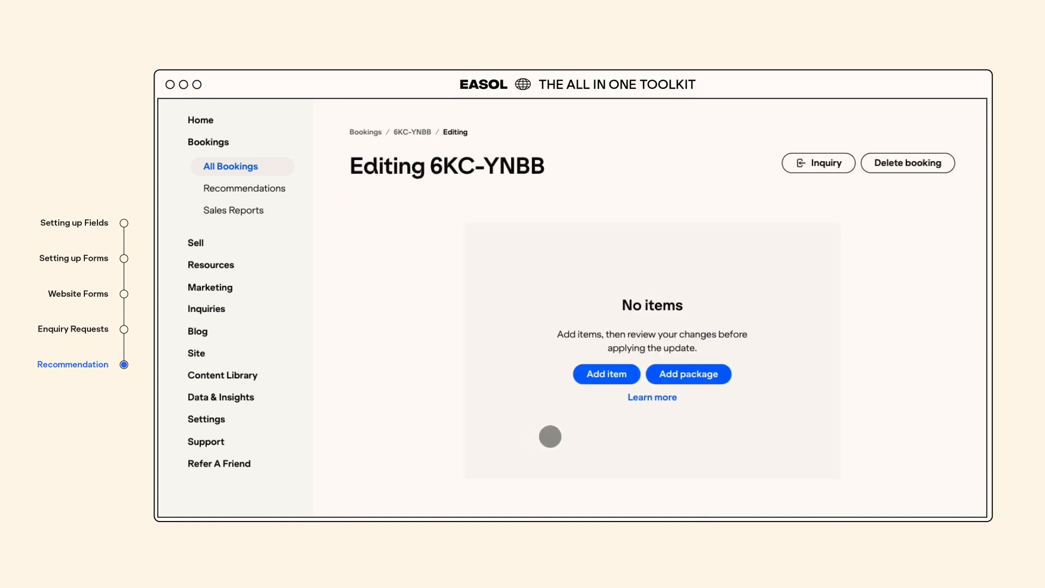
{"action": "left_click", "coordinate": [607, 375]}
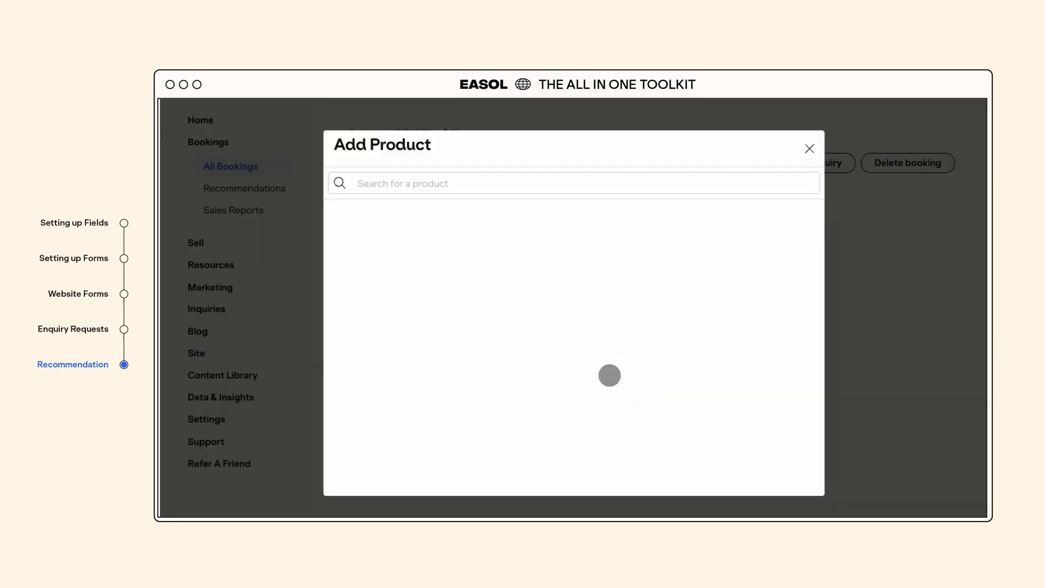
{"action": "left_click", "coordinate": [810, 148]}
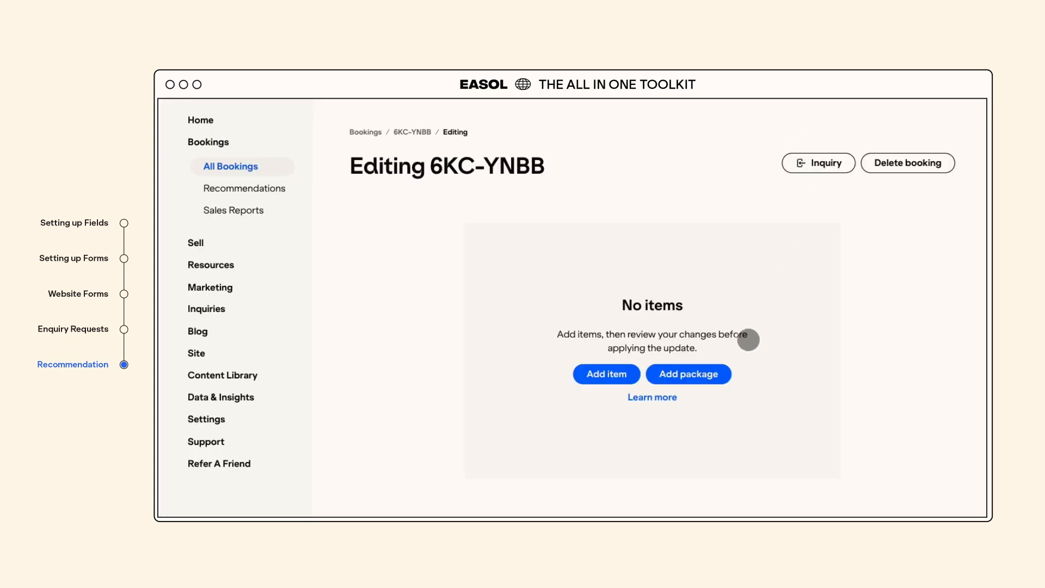